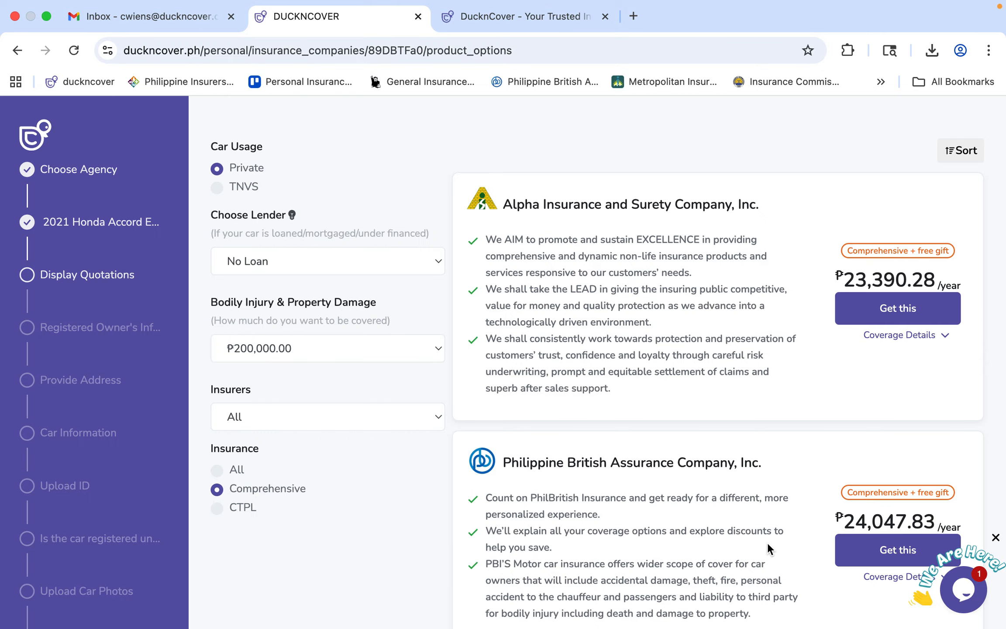
Change the car's lender from No Loan to BDO Unibank, Inc. and recheck the quotation prices.
scroll(679, 326, "down", 2)
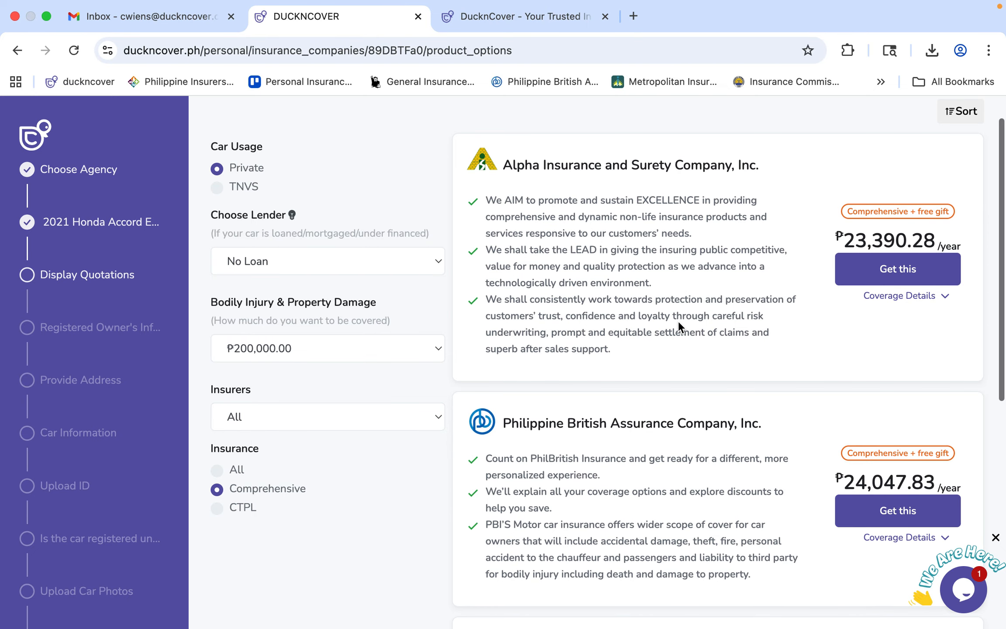
scroll(679, 321, "down", 5)
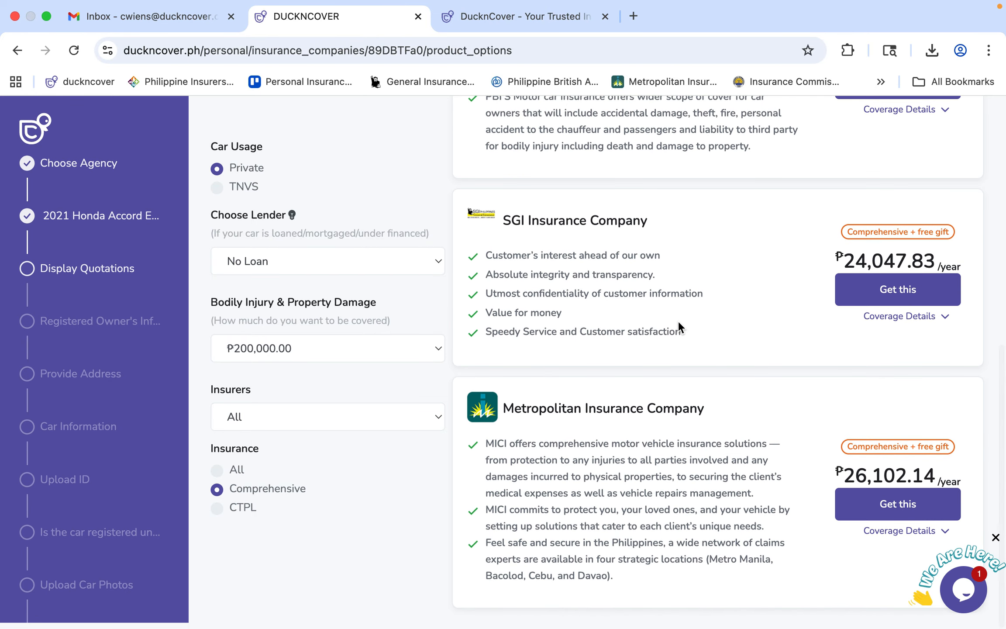
scroll(679, 320, "up", 10)
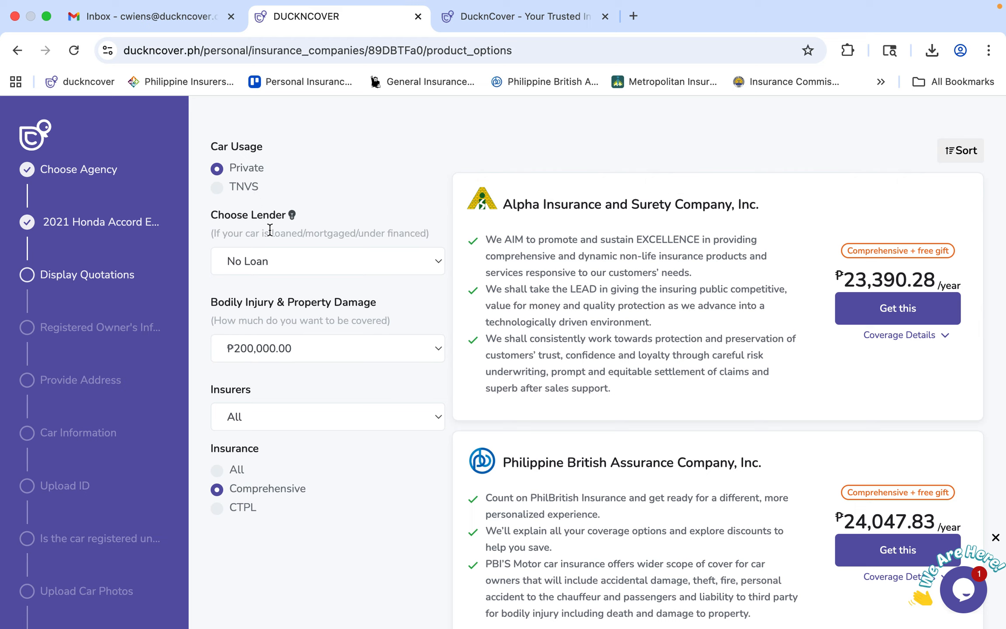
left_click(278, 259)
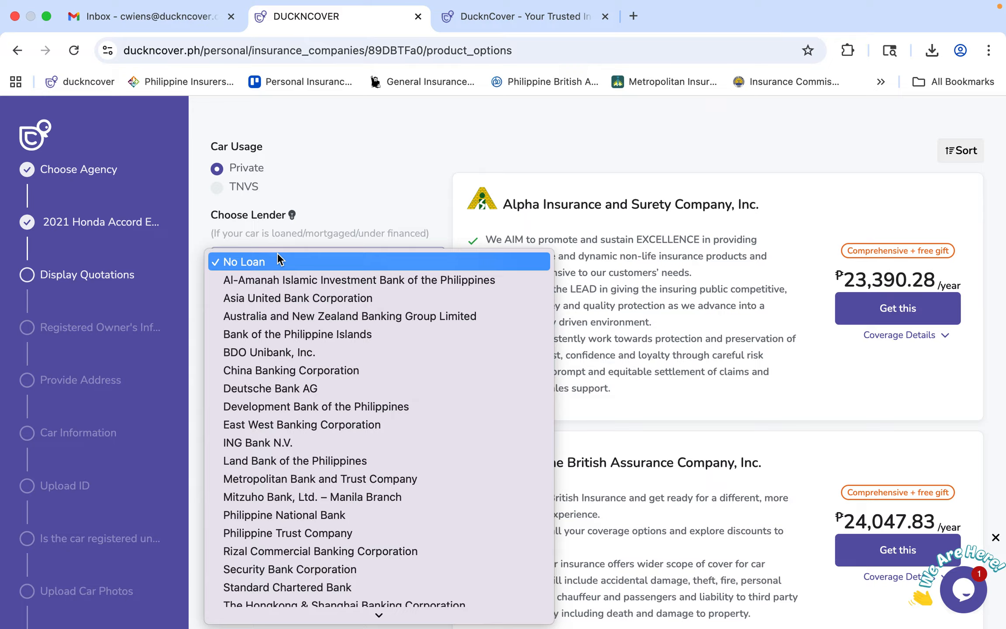
left_click(278, 260)
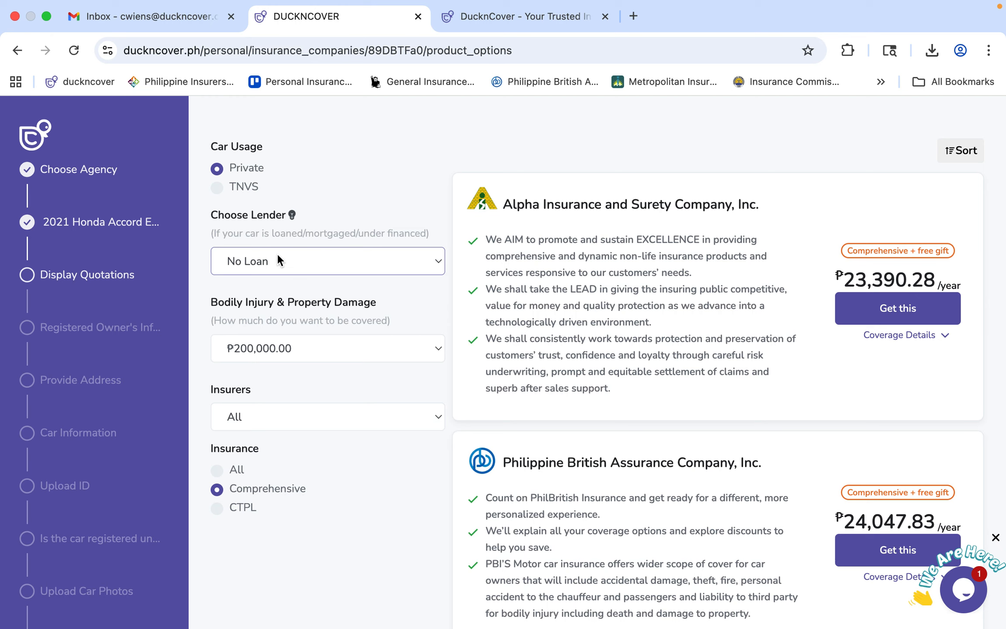
left_click(278, 258)
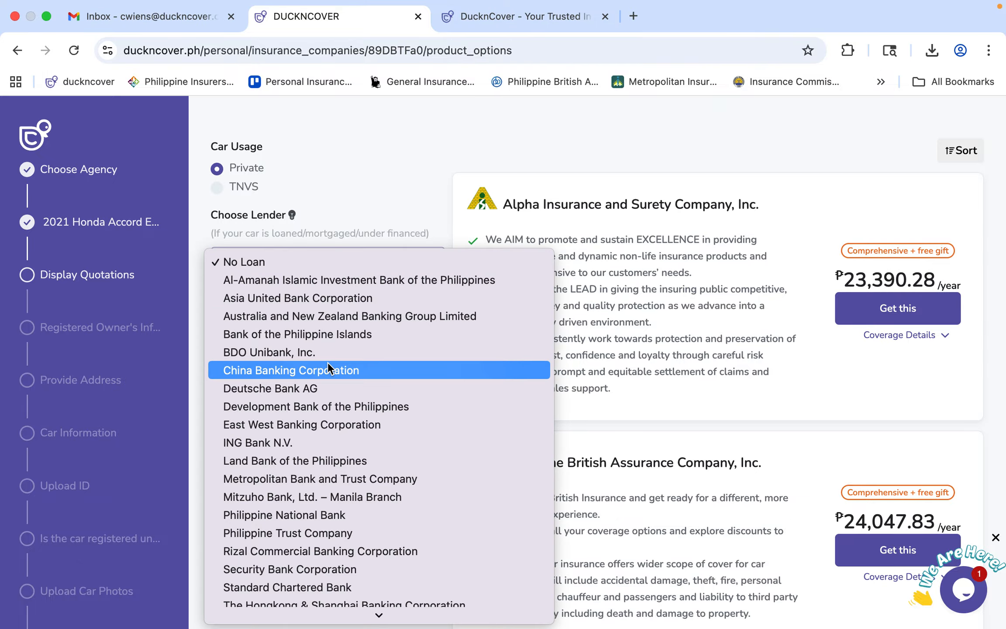
left_click(333, 349)
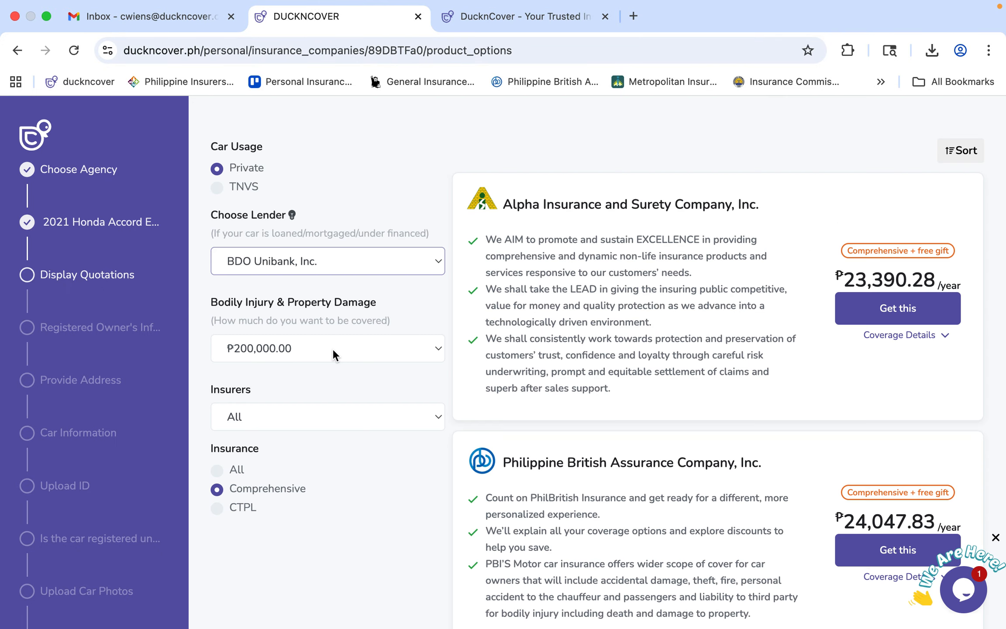
scroll(613, 294, "down", 5)
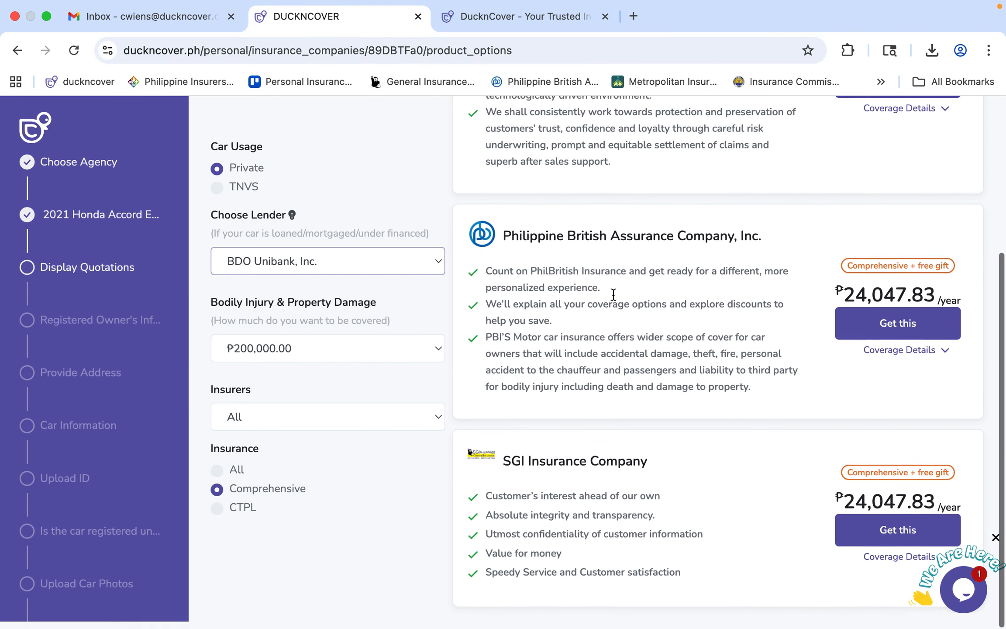
scroll(613, 295, "up", 5)
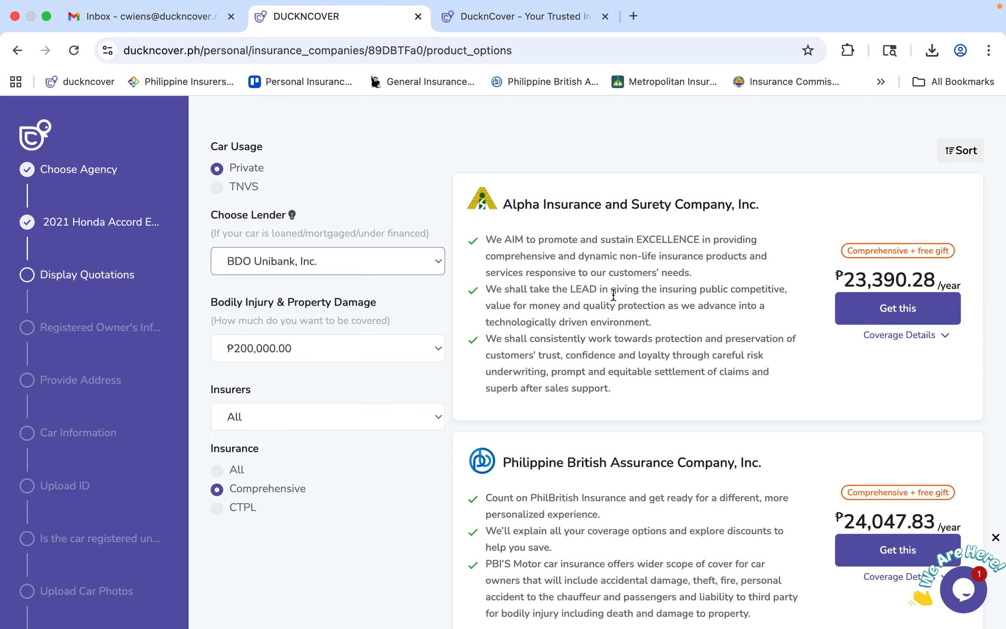
Raise bodily injury and property damage cover to ₱300,000.00 and review Alpha's comprehensive coverage details.
left_click(365, 352)
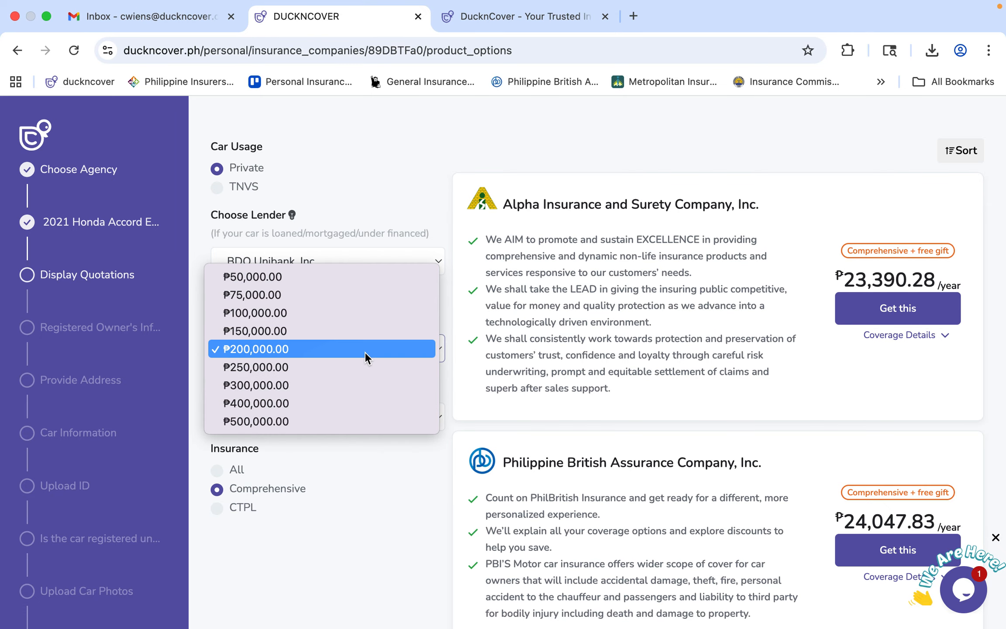
left_click(367, 386)
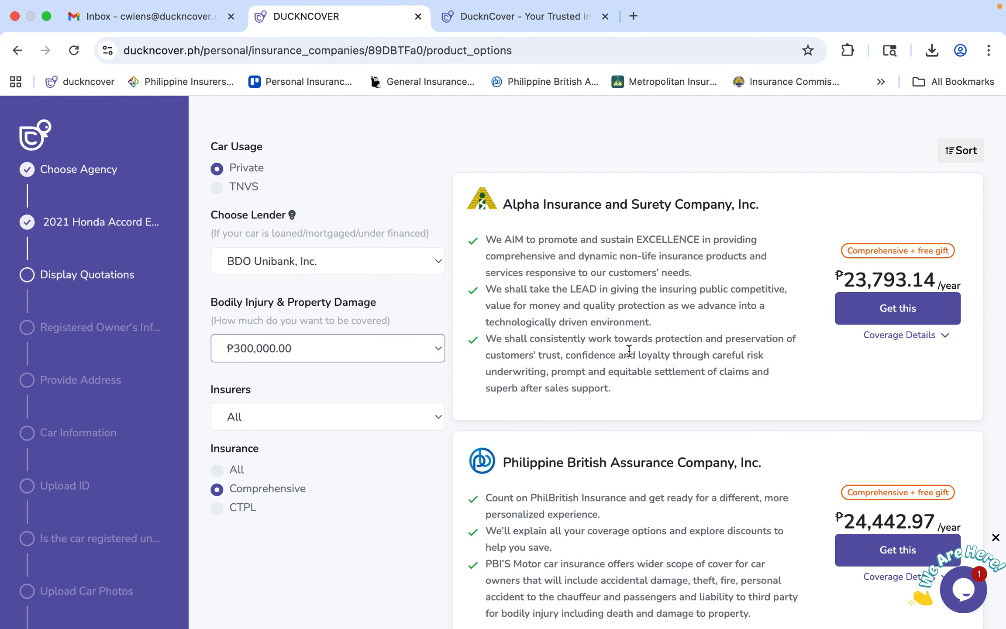
left_click(900, 336)
scroll(901, 341, "down", 10)
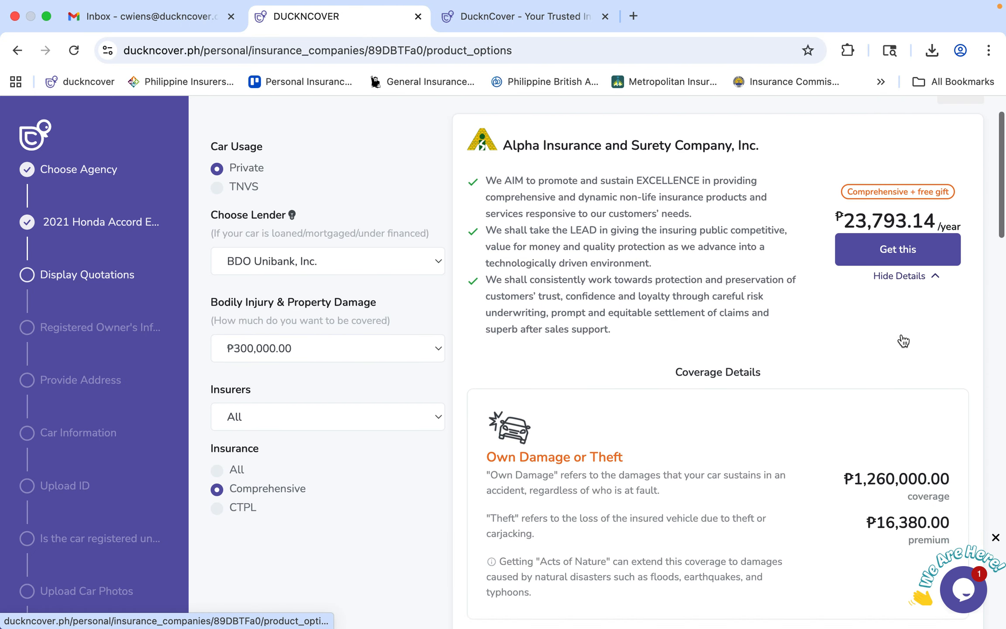
scroll(900, 326, "down", 3)
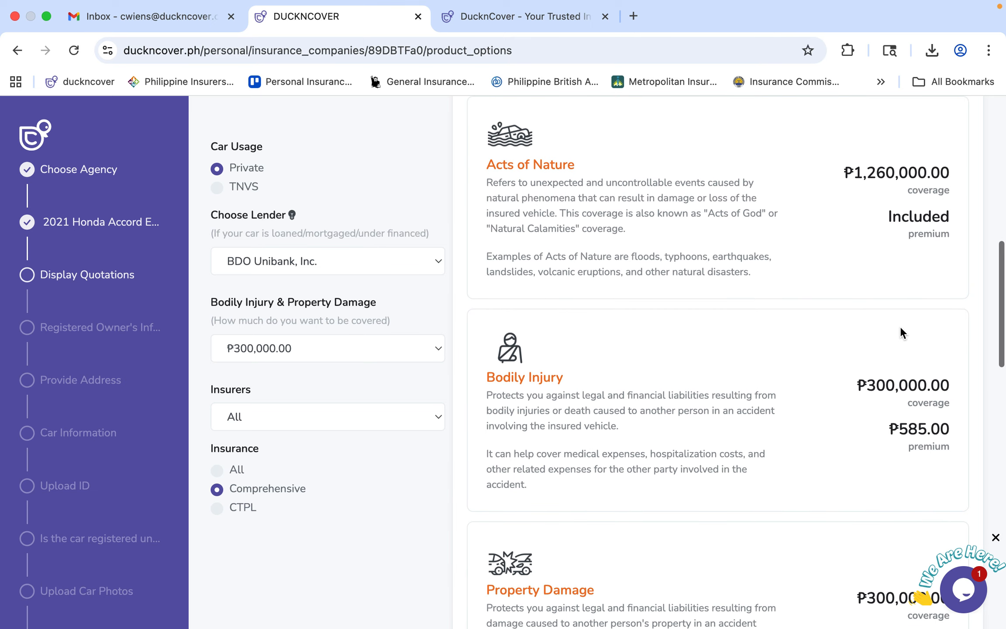
Keep all insurers and show quotations for All insurance types, including CTPL.
left_click(349, 416)
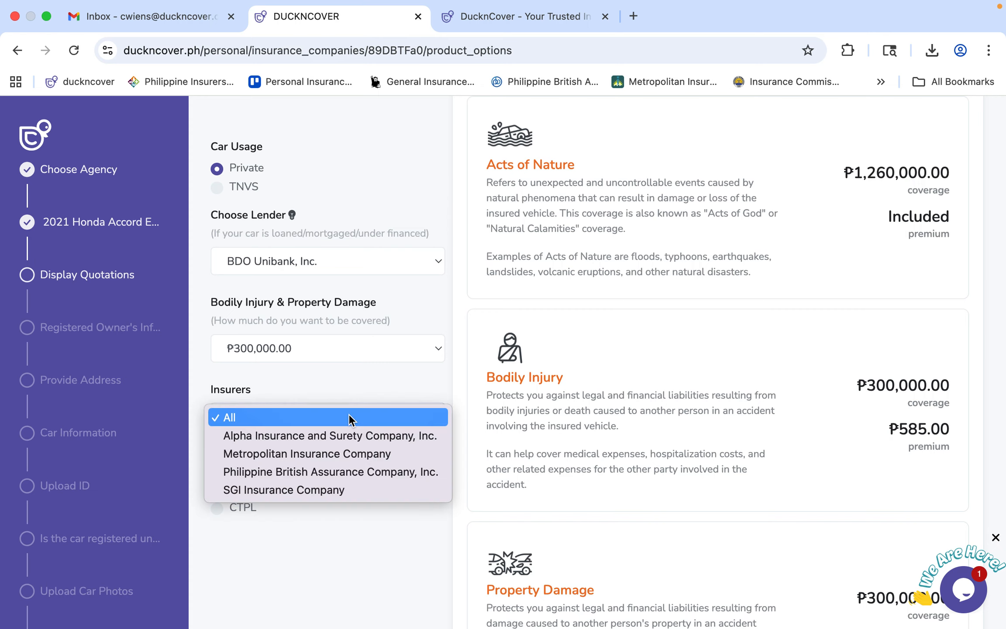
left_click(348, 415)
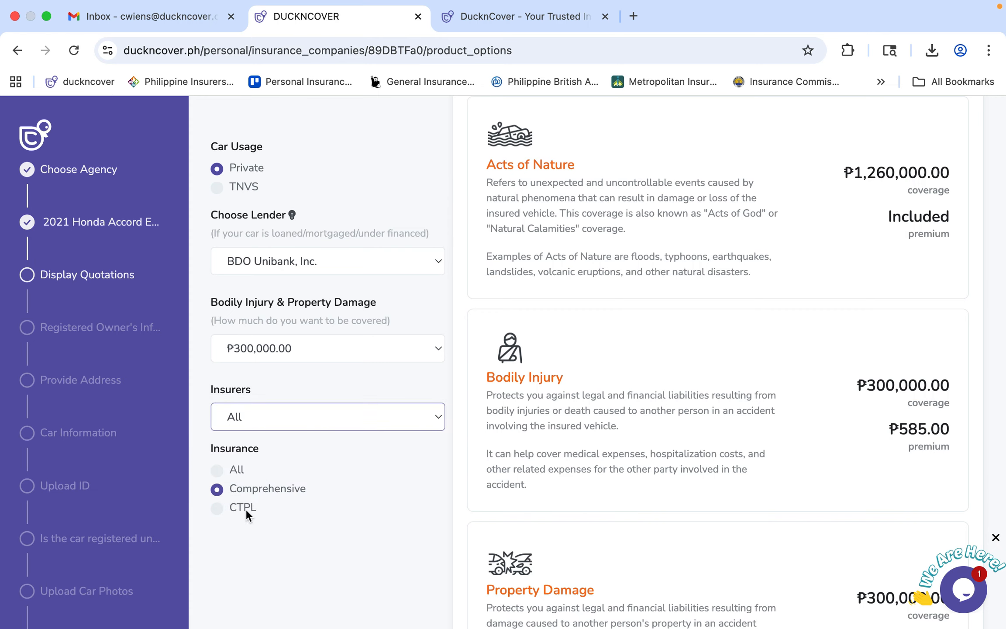
left_click(240, 469)
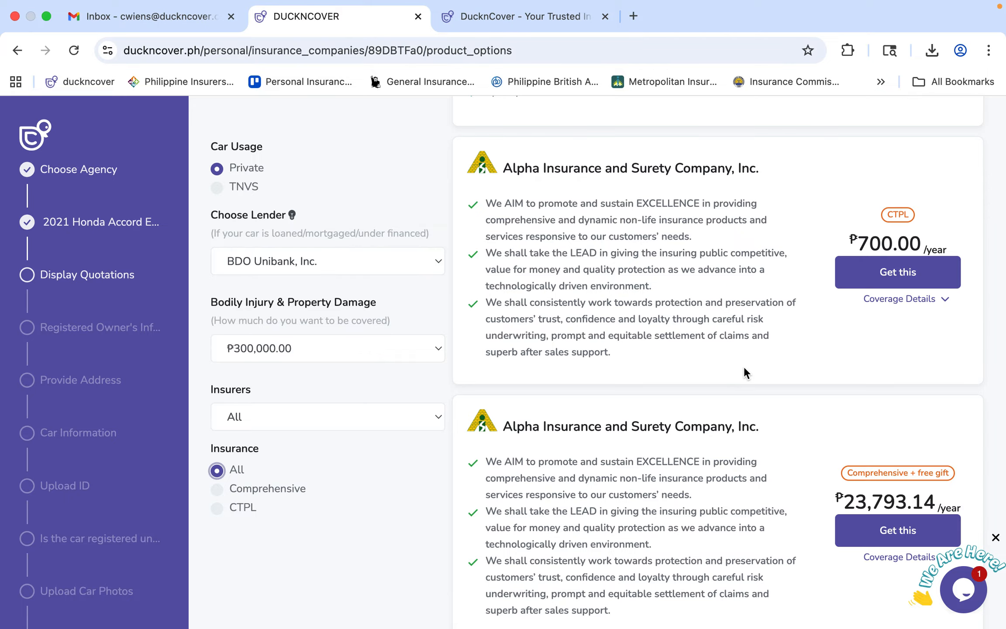
Find Alpha Insurance's ₱700.00 CTPL quote and expand its coverage details.
scroll(744, 368, "up", 10)
scroll(743, 367, "down", 1)
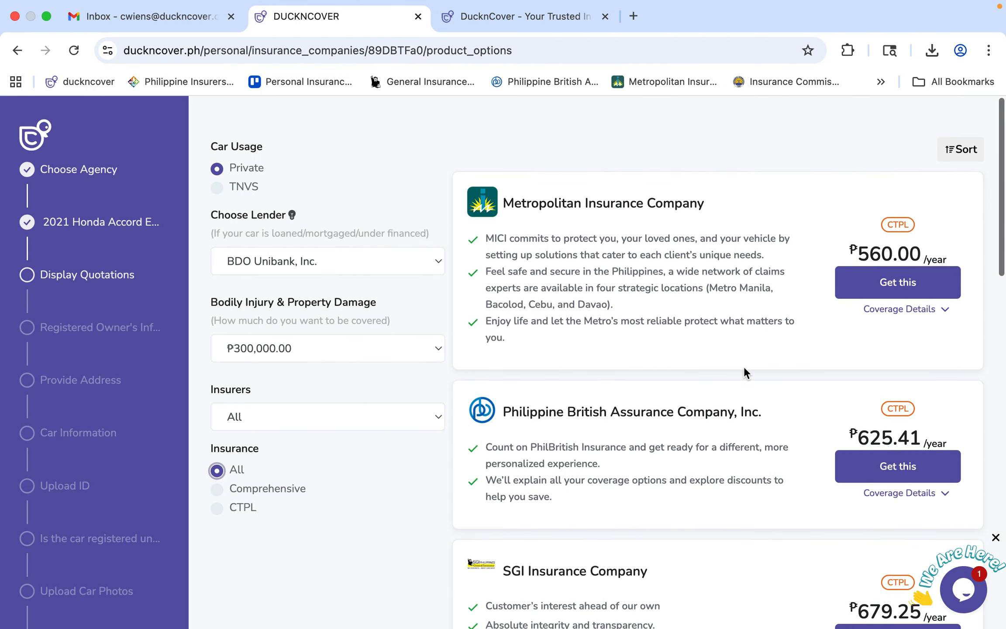
scroll(744, 366, "down", 1)
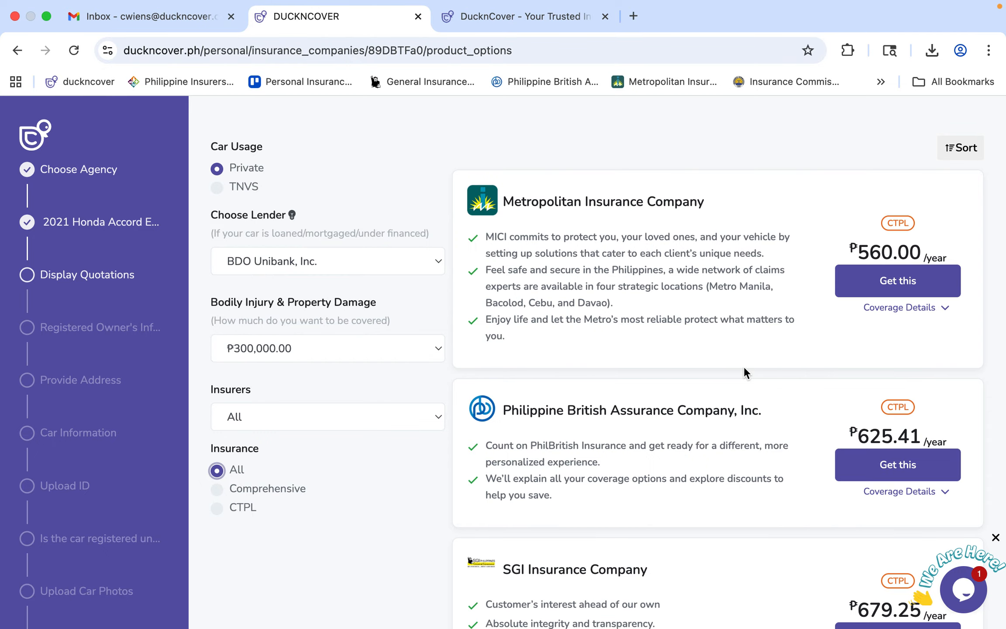
scroll(744, 368, "down", 12)
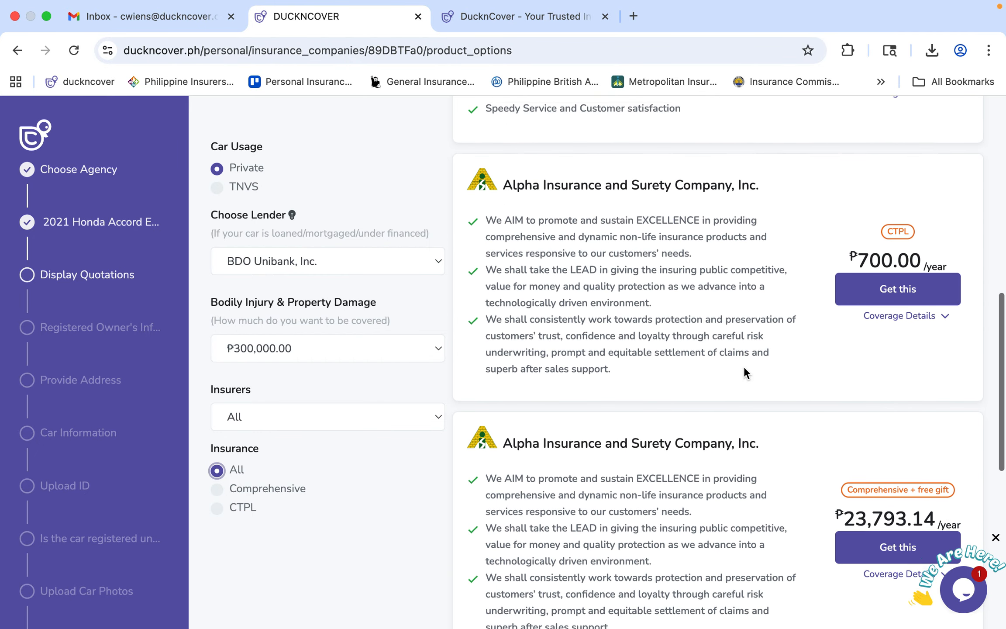
scroll(743, 367, "down", 5)
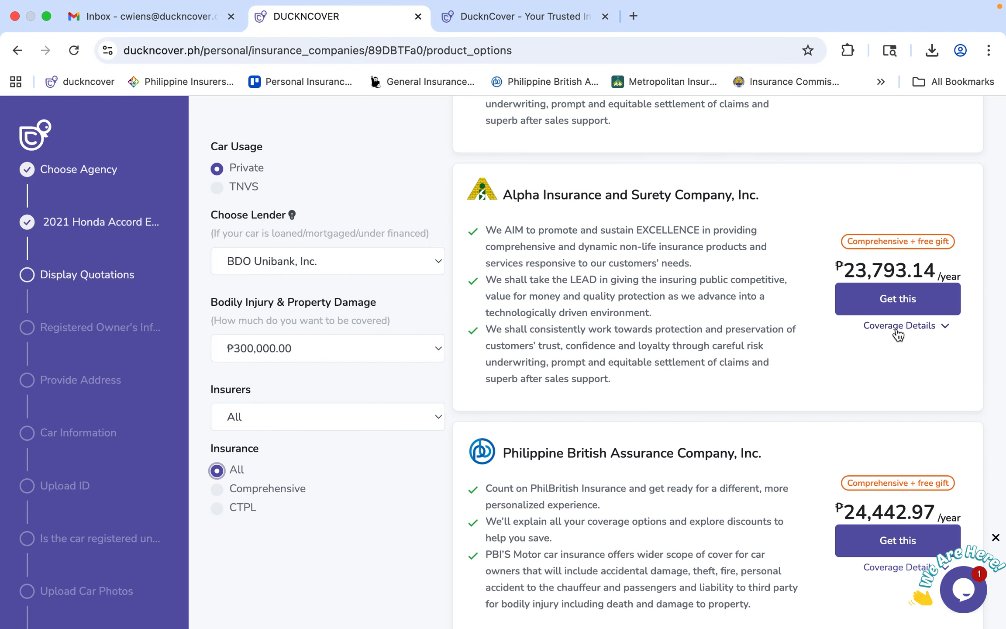
scroll(775, 332, "up", 10)
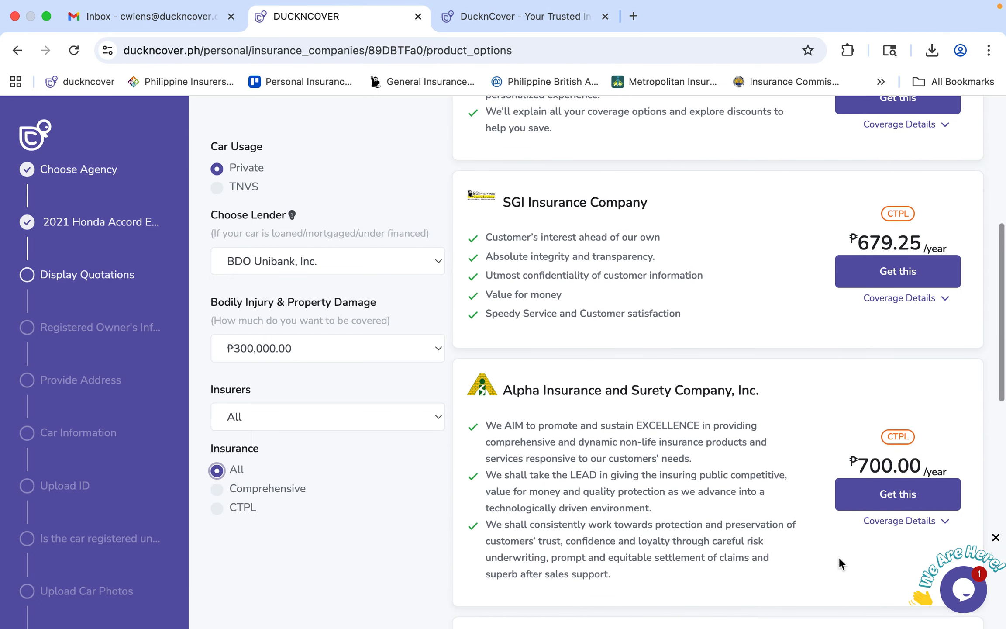
scroll(839, 557, "down", 1)
left_click(909, 463)
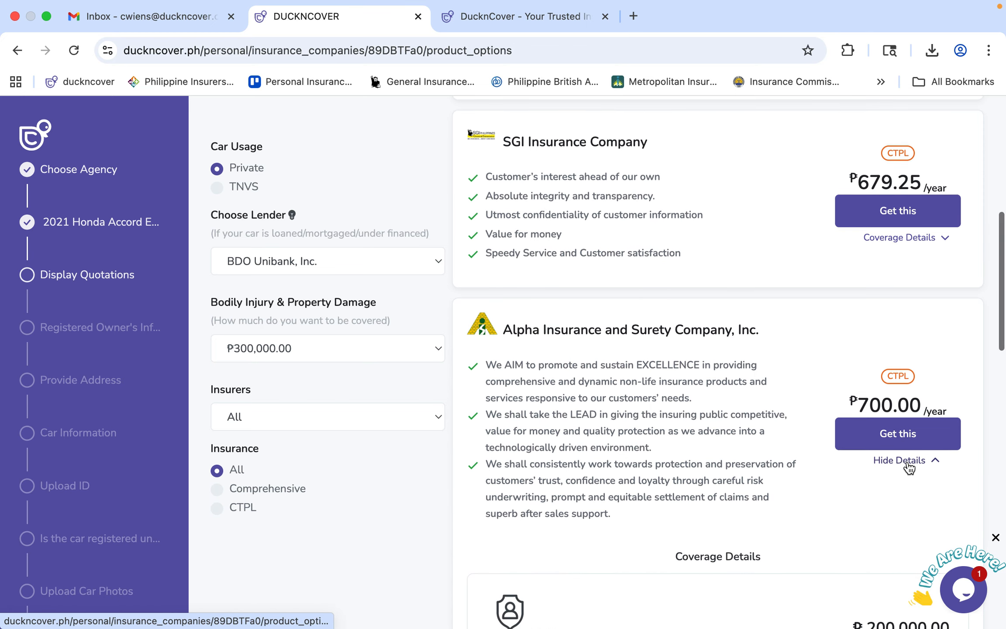
scroll(909, 466, "down", 6)
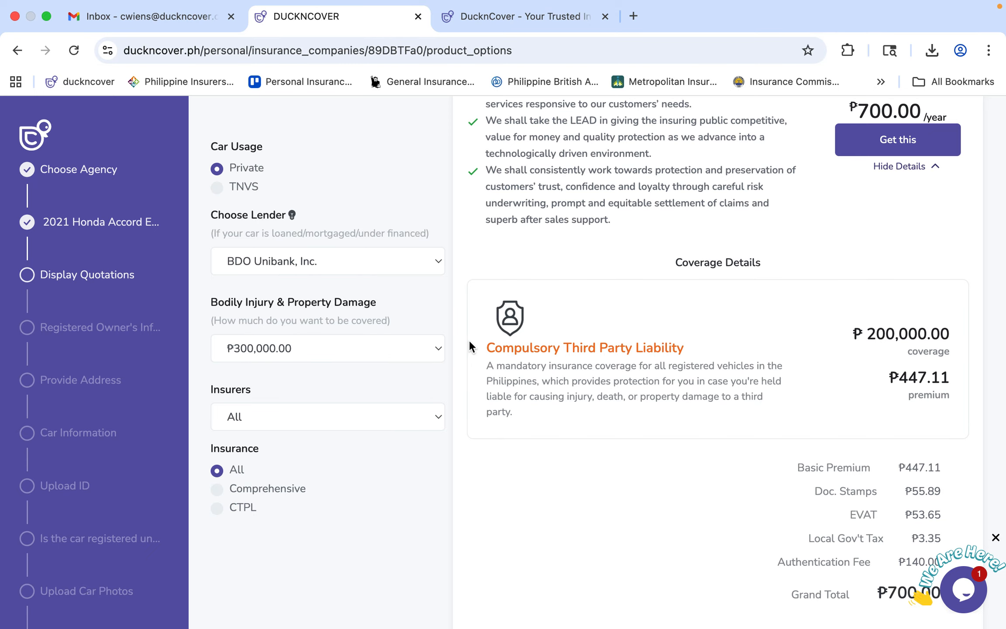
Highlight the CTPL heading, description and ₱200,000.00 coverage amount, then view the ₱700.00 total.
left_click_drag(483, 349, 690, 357)
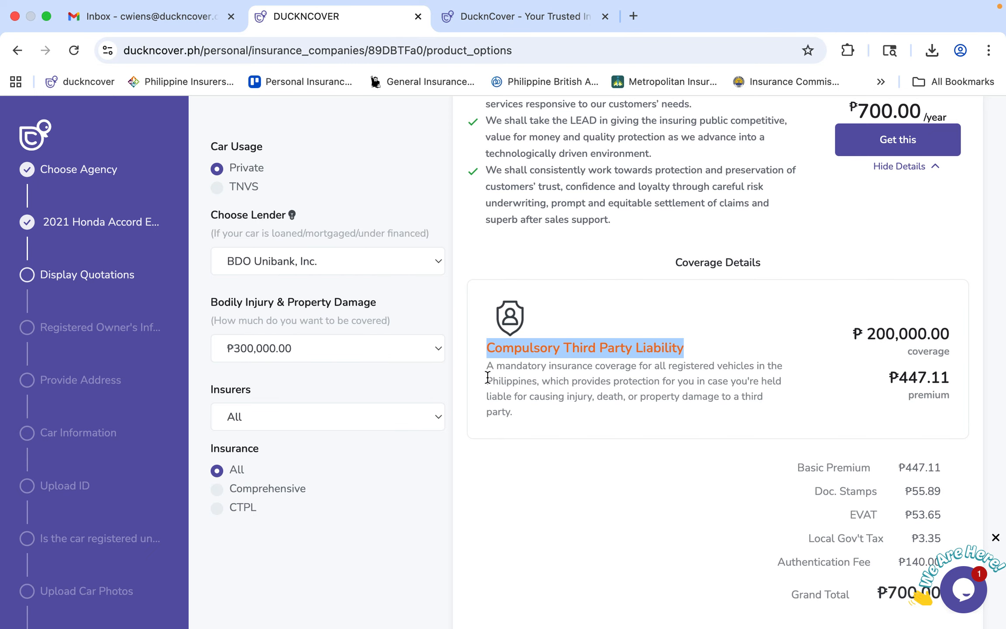
left_click_drag(487, 366, 548, 419)
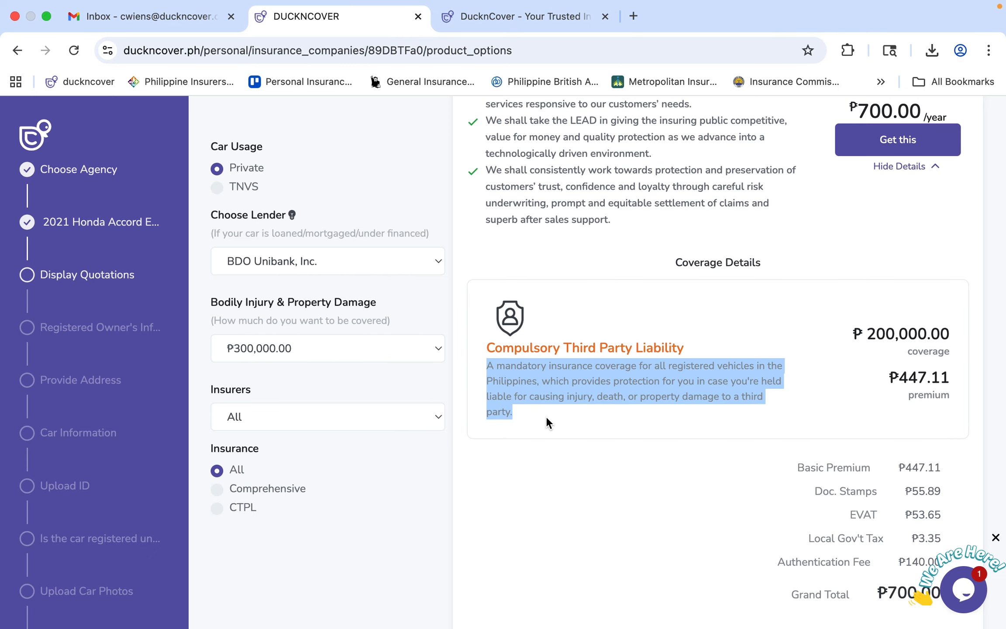
left_click_drag(851, 336, 972, 348)
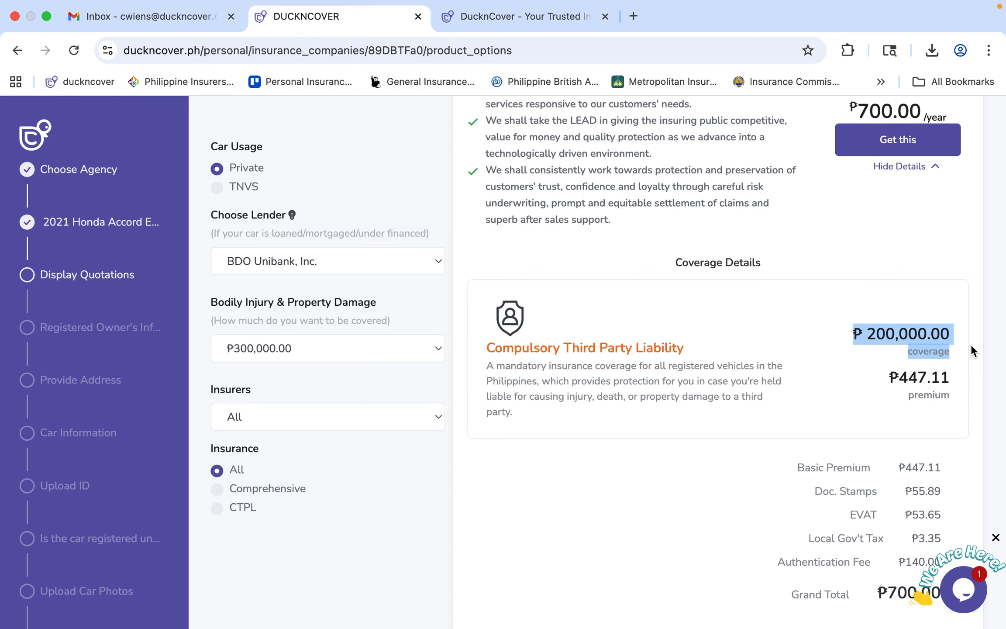
left_click_drag(888, 377, 950, 382)
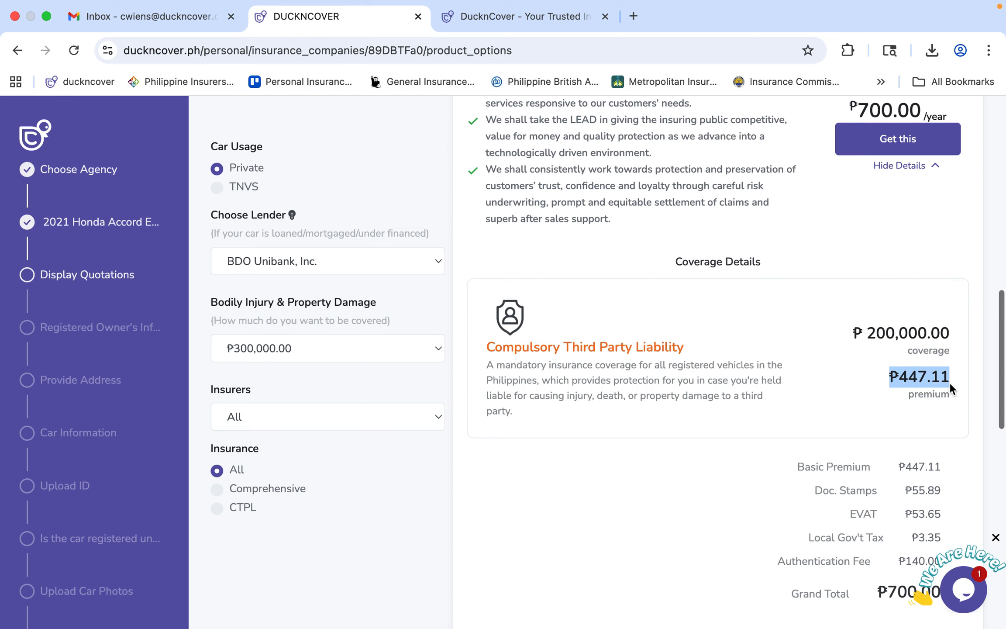
scroll(949, 382, "down", 5)
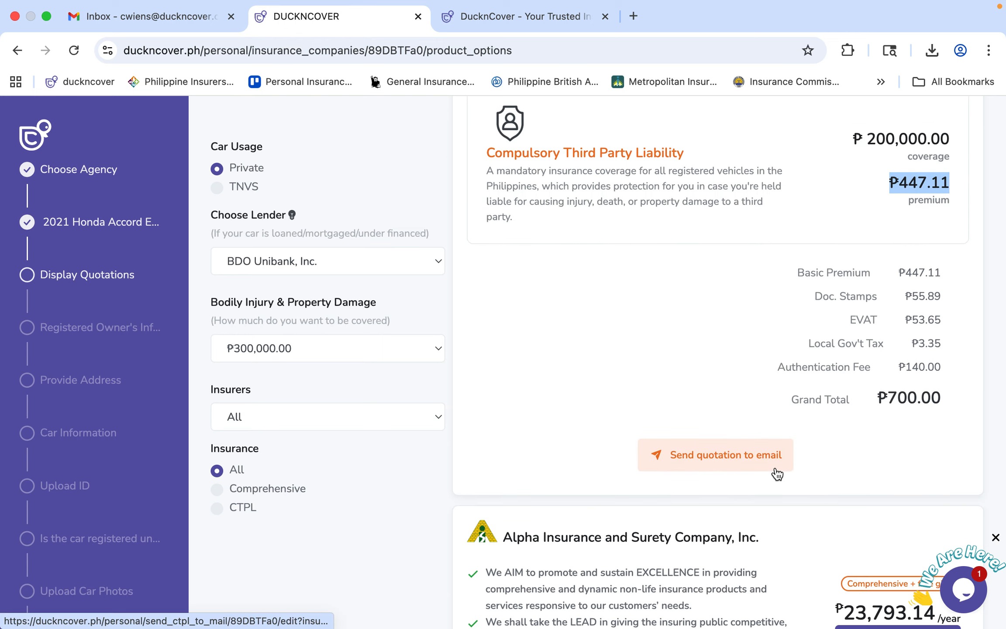
Cancel the email-quotation prompt for Alpha's CTPL quote and scroll back to the comprehensive quotes.
left_click(726, 460)
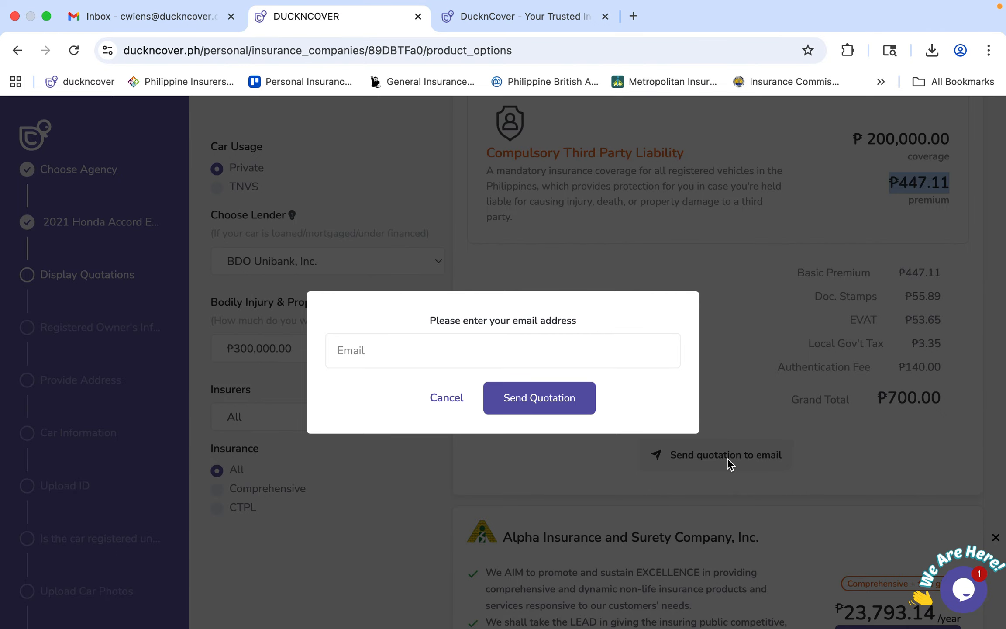
left_click(446, 397)
scroll(441, 394, "down", 2)
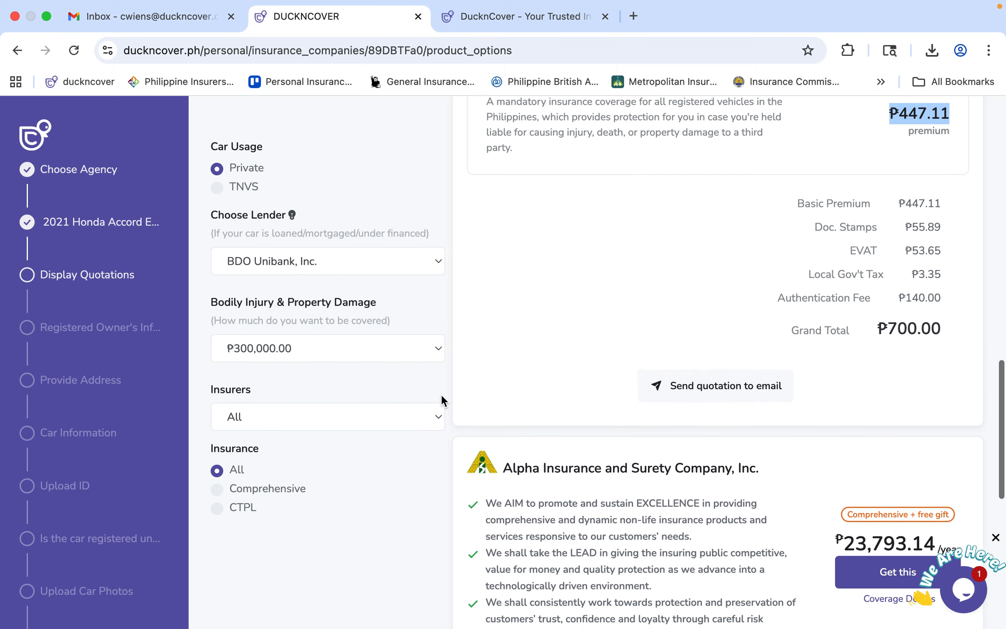
scroll(442, 394, "down", 7)
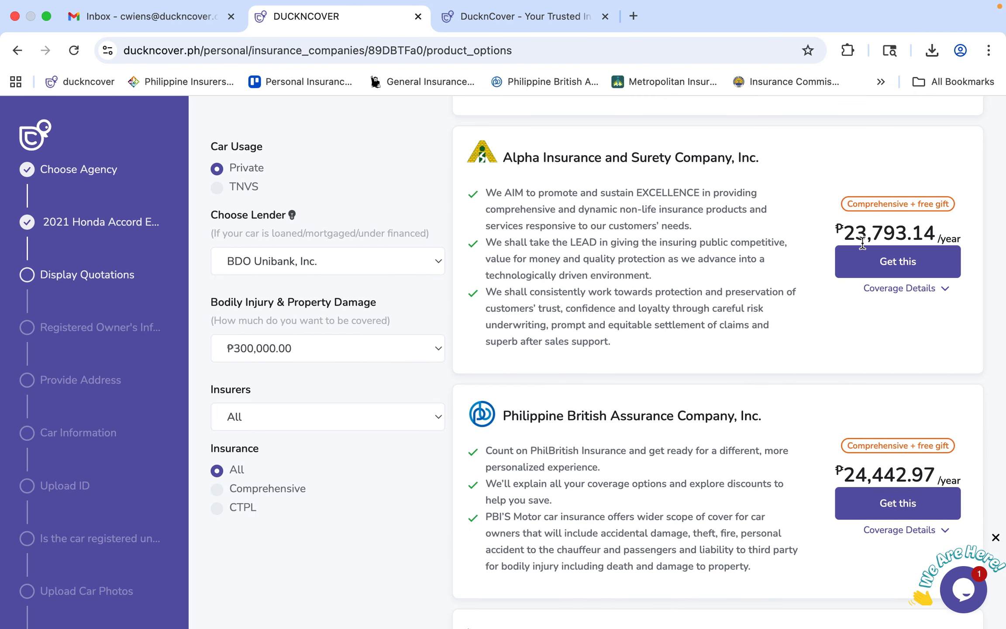
Choose Alpha Insurance's ₱23,793.14 comprehensive plan, declining the free gift.
left_click(859, 267)
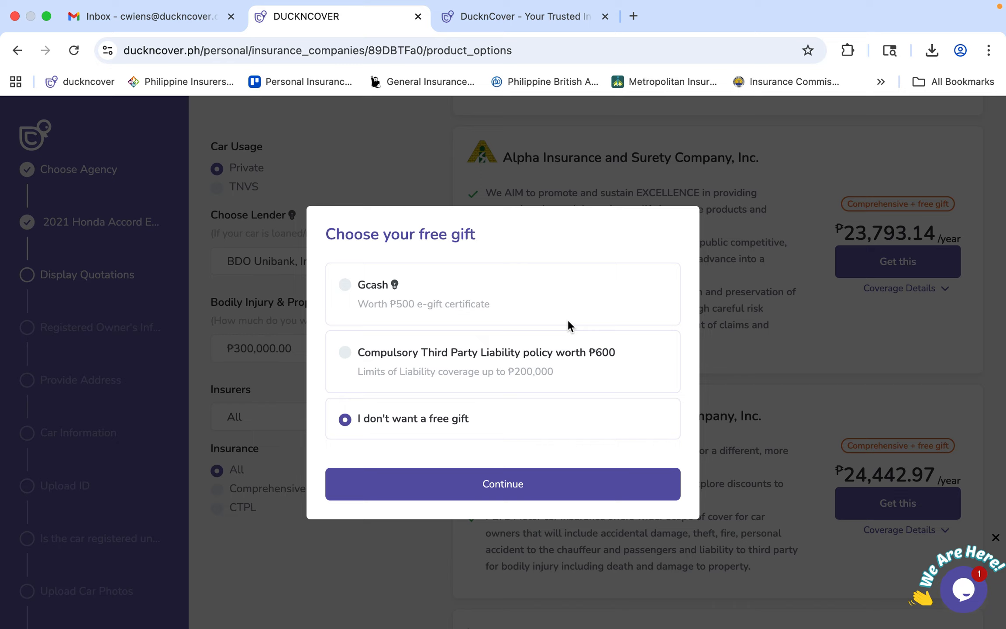
left_click(482, 497)
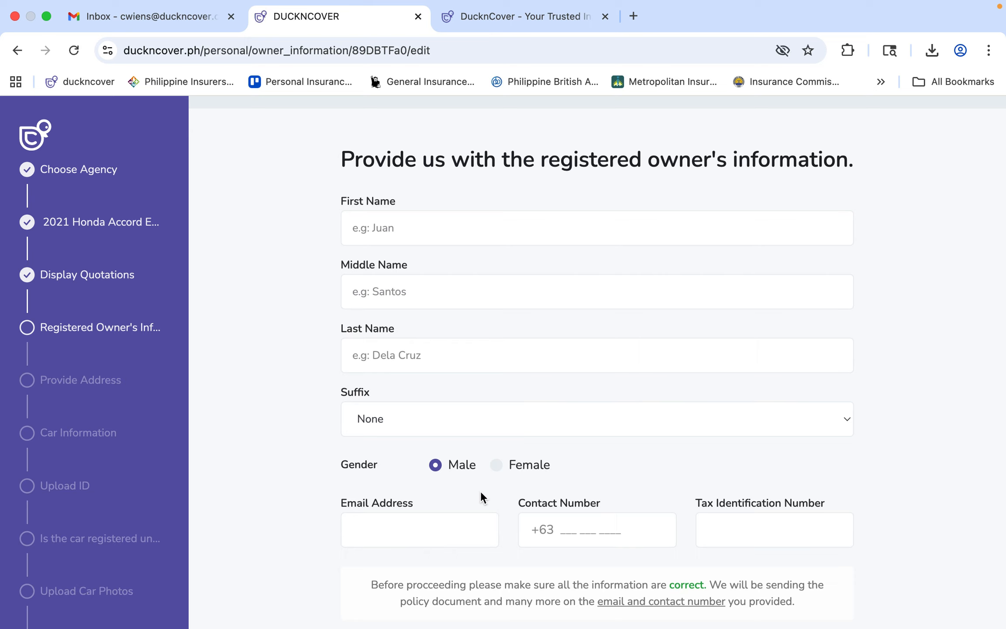
Fill in the owner's first name, middle initial and last name from autofill suggestions.
left_click(420, 235)
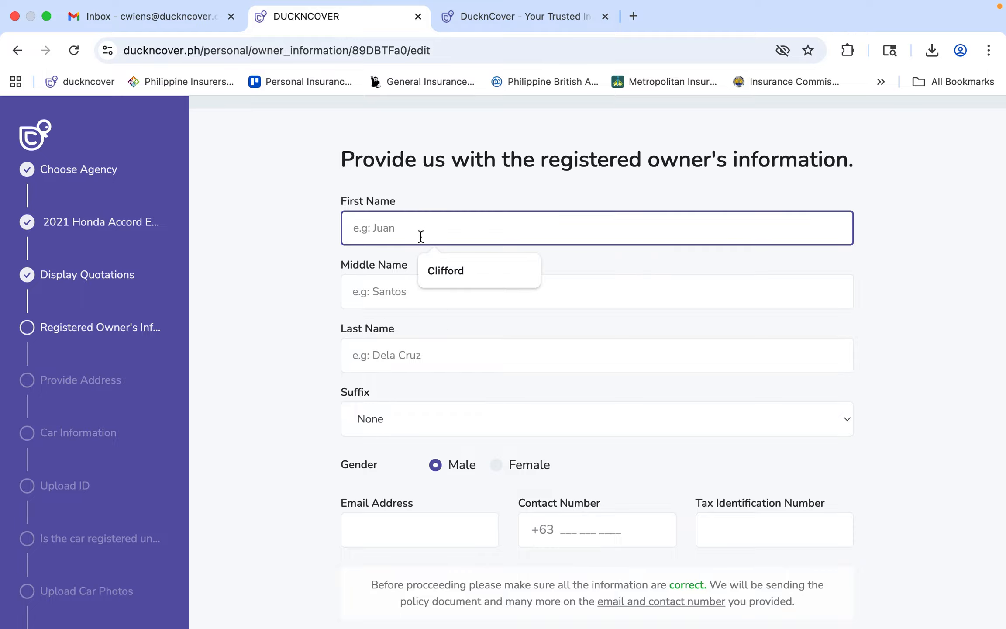
left_click(465, 272)
left_click(456, 293)
left_click(459, 363)
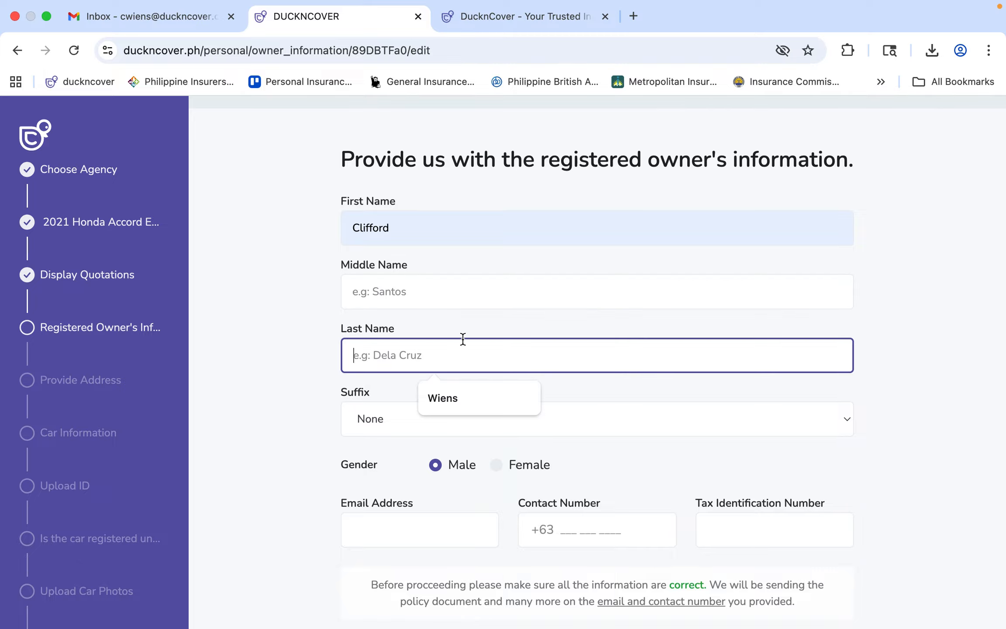
left_click(461, 294)
left_click(460, 337)
left_click(461, 348)
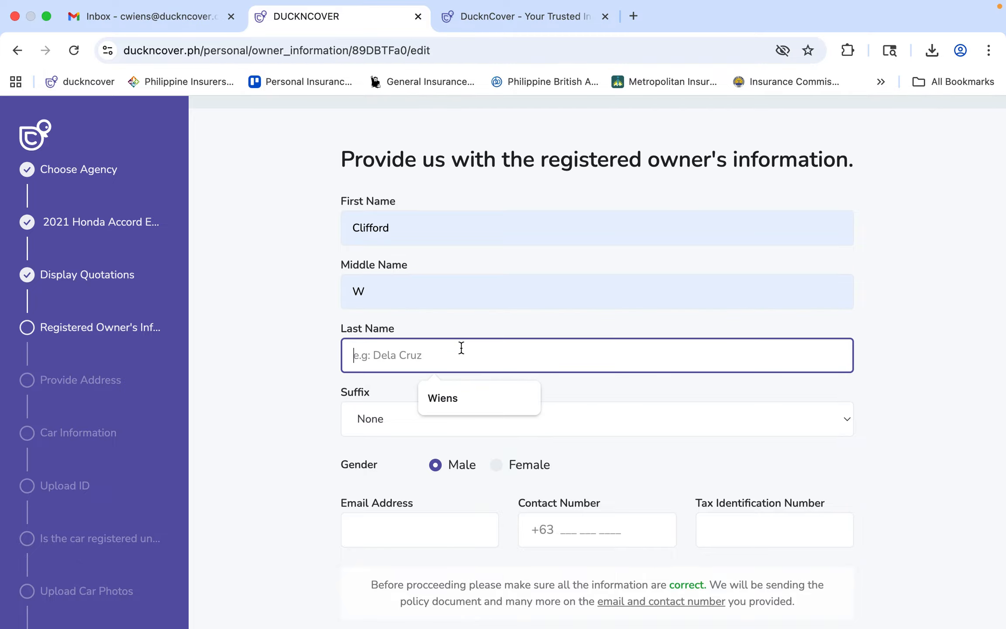
left_click(453, 398)
Fill the owner's e-mail and contact number, enter the tax identification number, and submit the details.
left_click(419, 528)
left_click(448, 570)
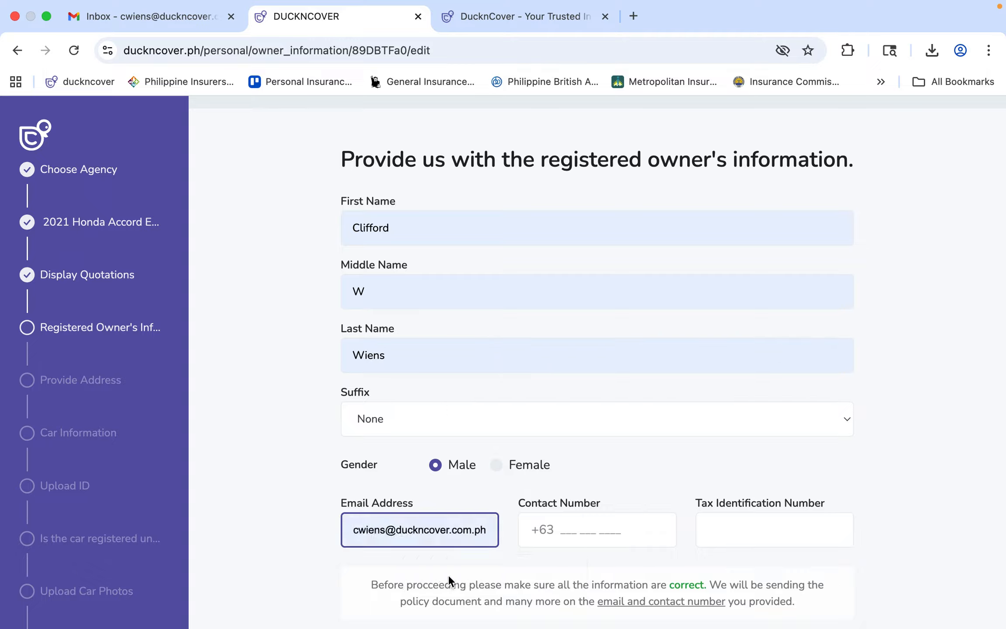
left_click(591, 530)
left_click(623, 575)
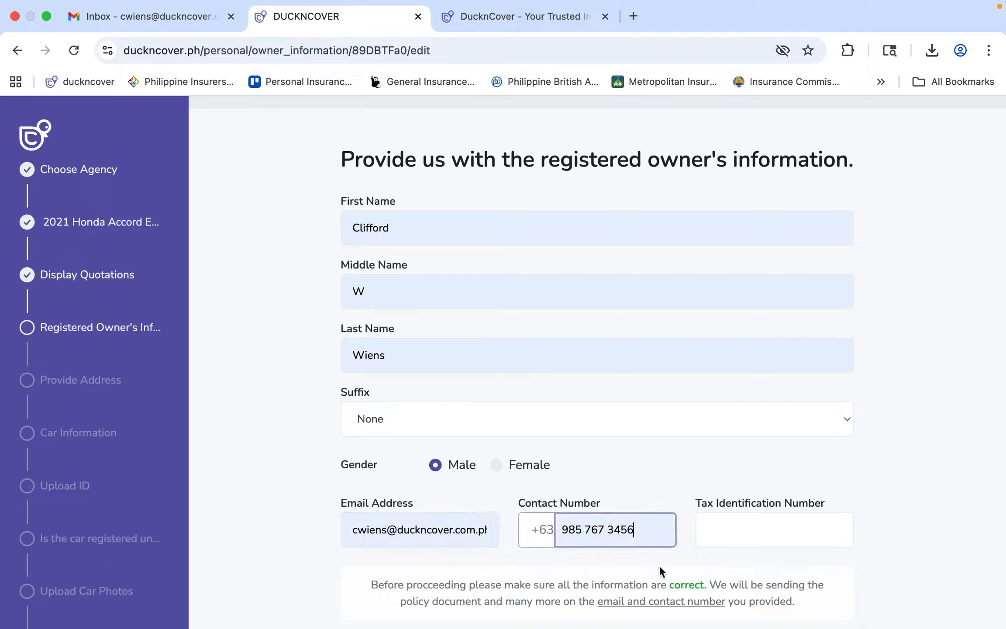
left_click(722, 528)
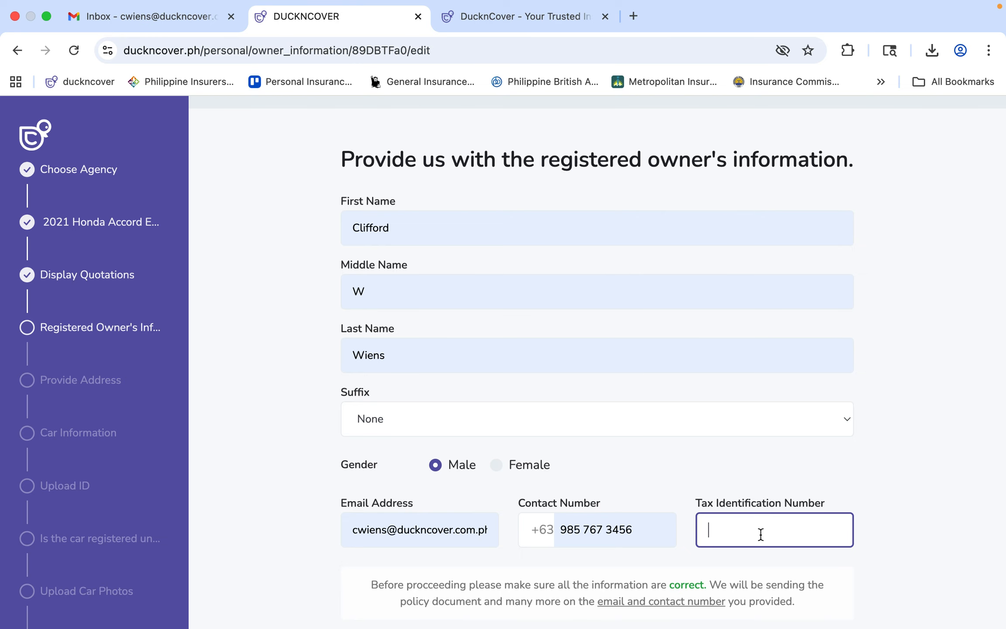
scroll(760, 533, "down", 4)
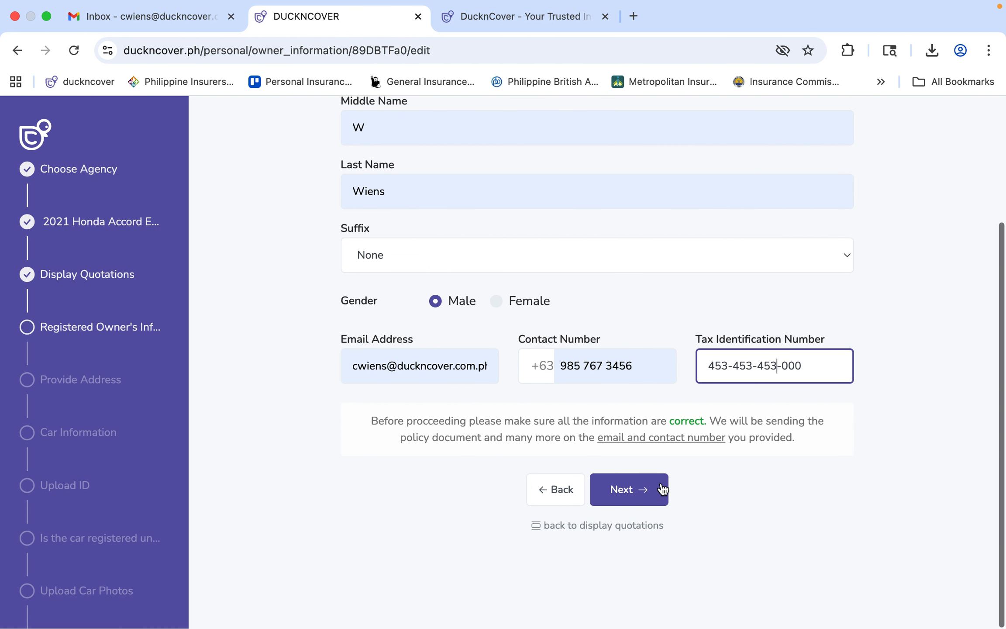
left_click(662, 489)
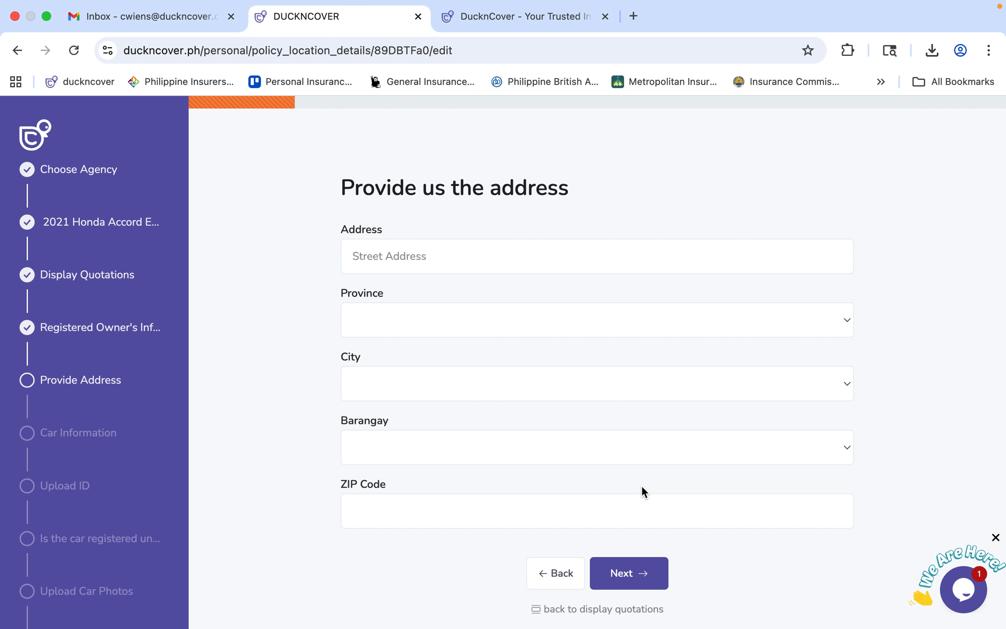
Autofill the owner's street address, select LAGUNA as the province, and submit the address.
left_click(451, 260)
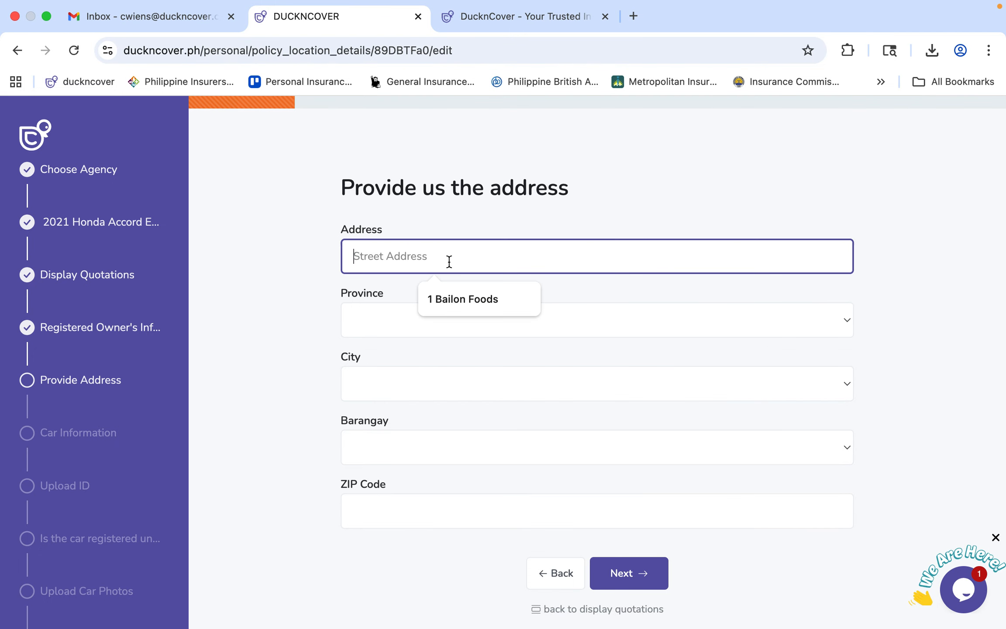
left_click(462, 299)
left_click(444, 321)
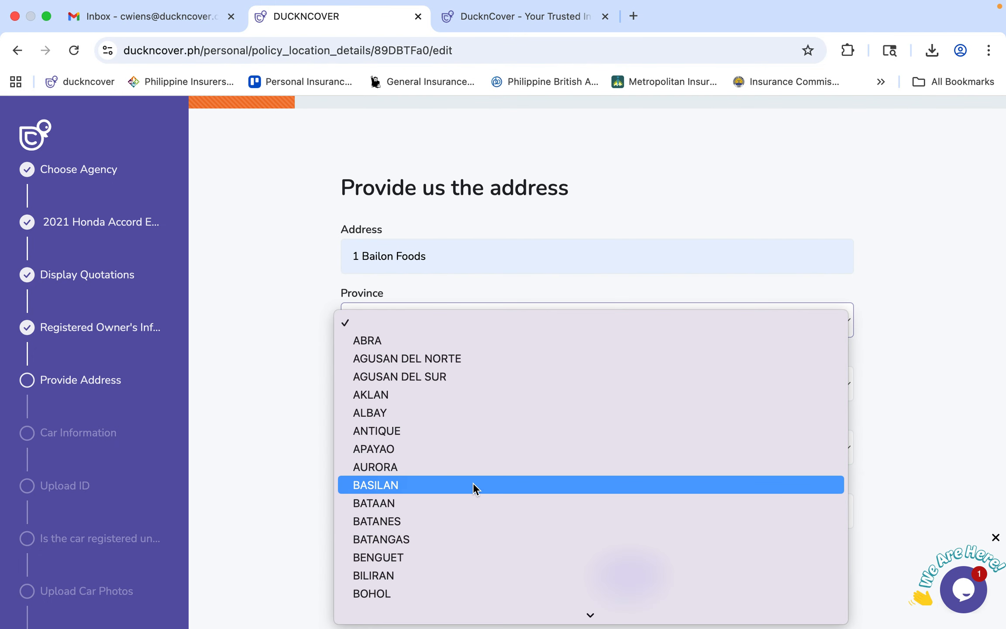
scroll(474, 483, "down", 10)
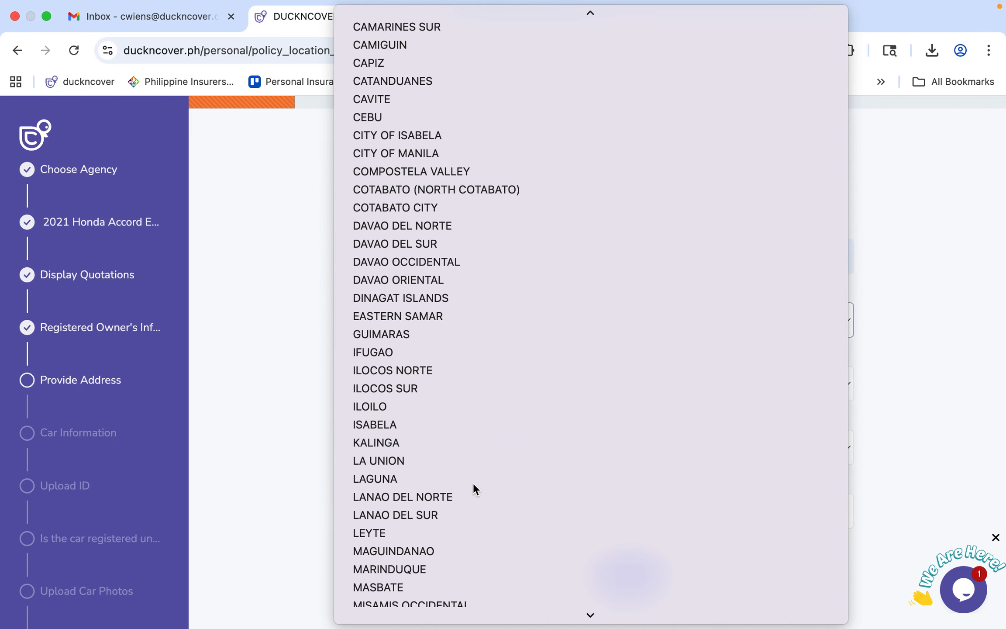
left_click(473, 483)
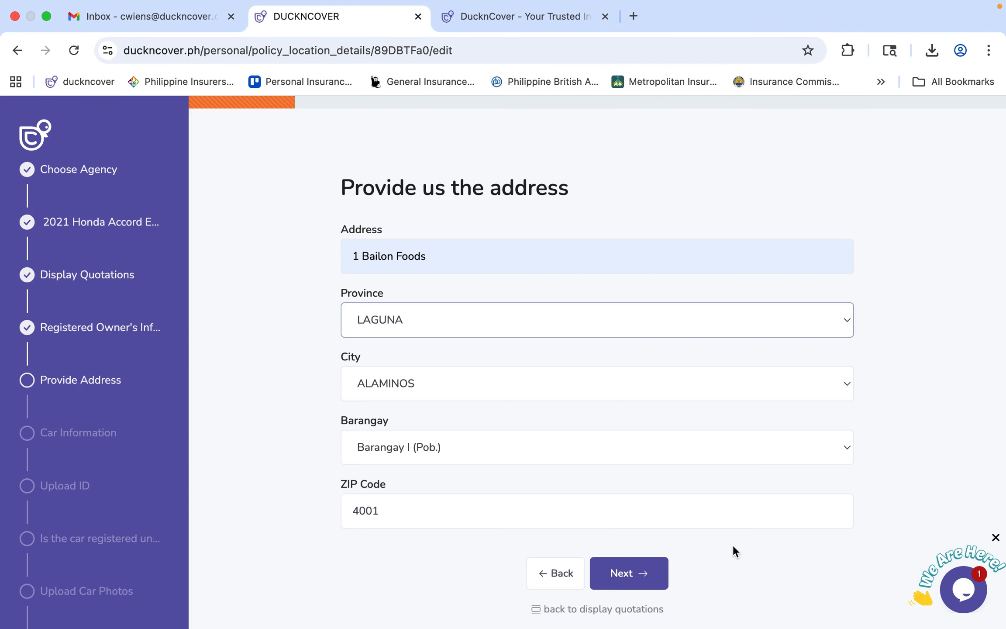
left_click(650, 577)
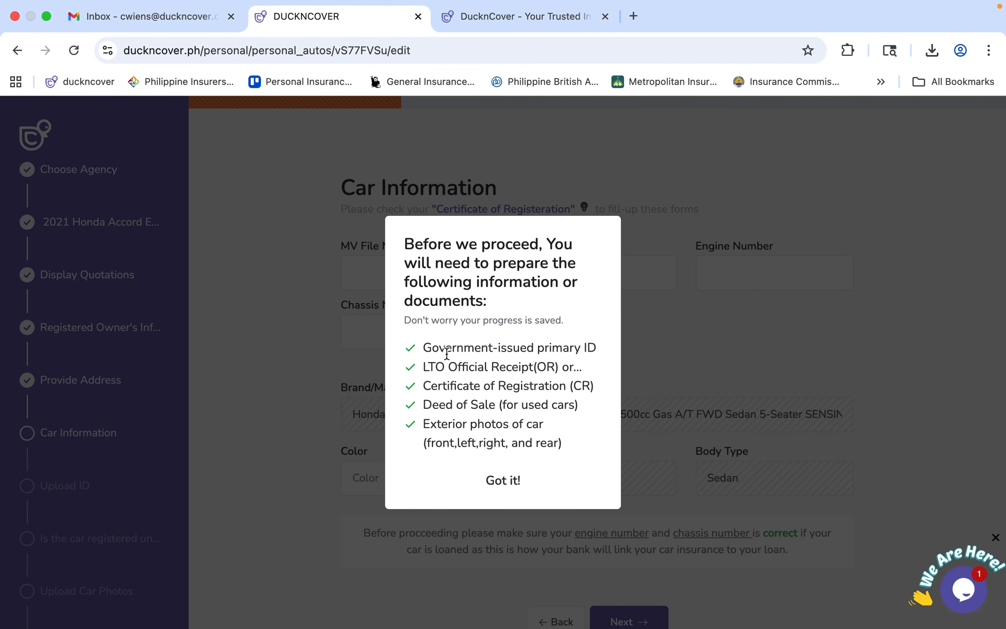
Review the required-documents checklist and dismiss it with 'Got it!'.
left_click_drag(422, 348, 603, 462)
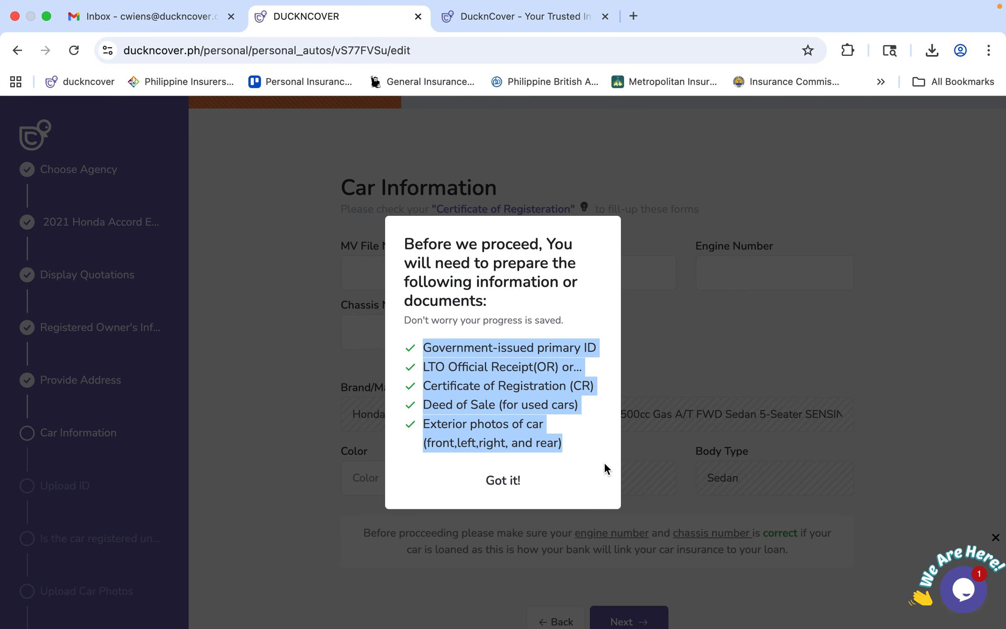
left_click(511, 480)
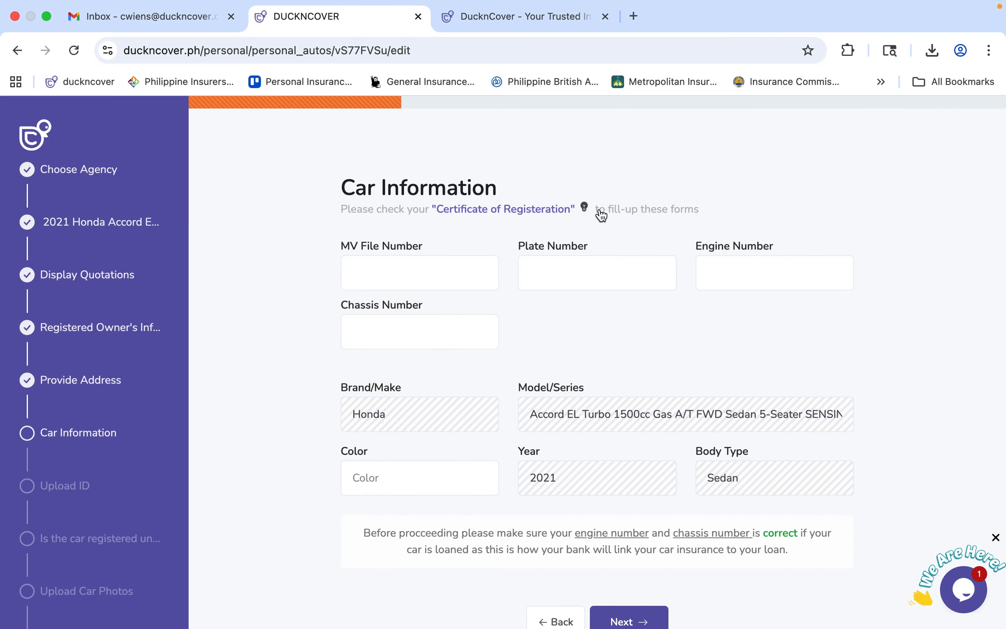
Fill the MV File Number and plate number from suggestions, correcting each one's last character.
mouse_move(585, 208)
left_click(387, 274)
left_click(425, 315)
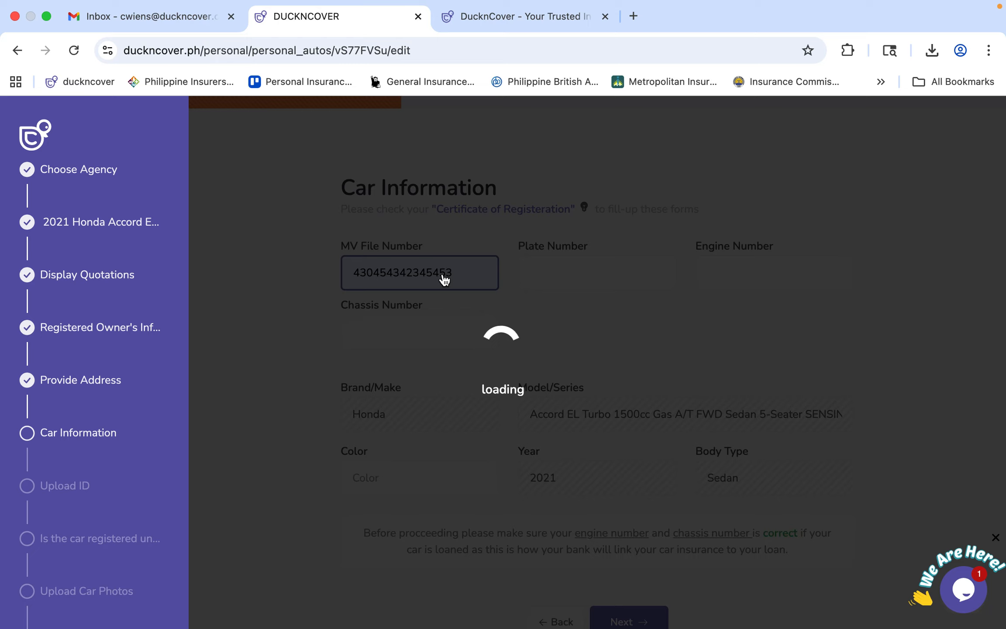
key("BackSpace")
type("1")
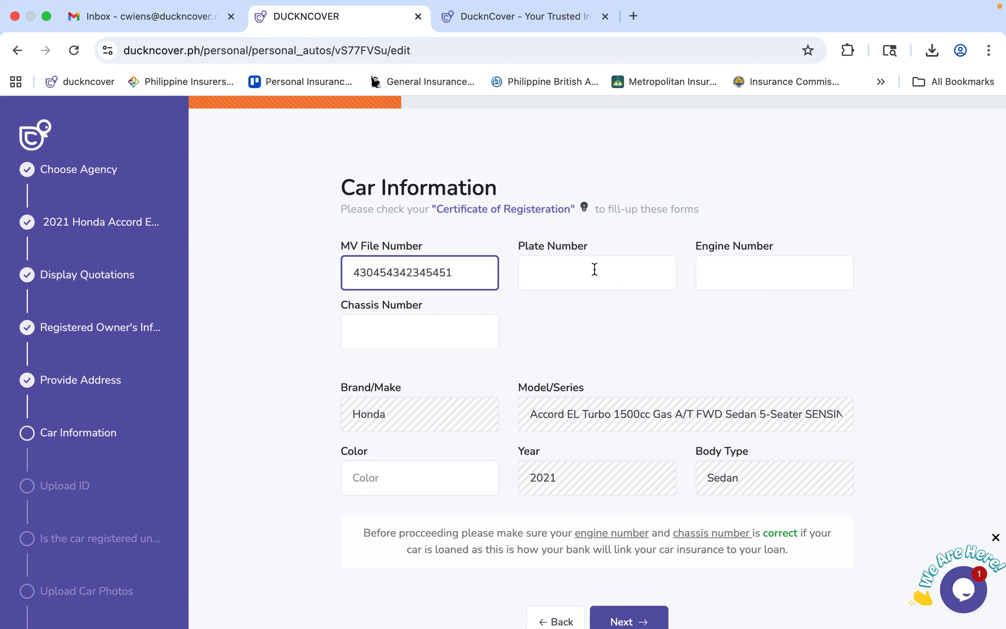
left_click(594, 273)
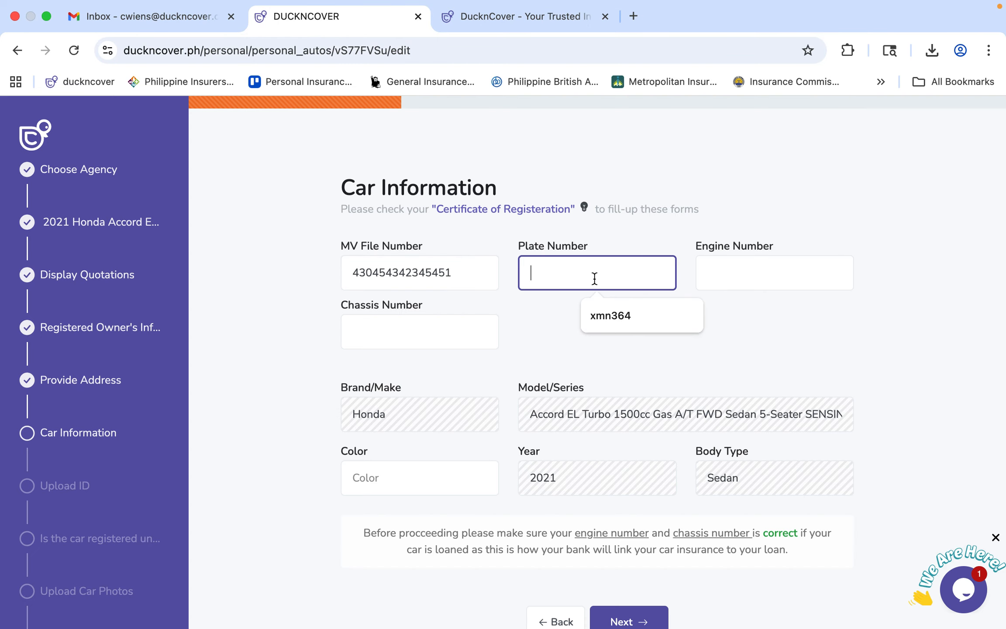
left_click(600, 313)
key("BackSpace")
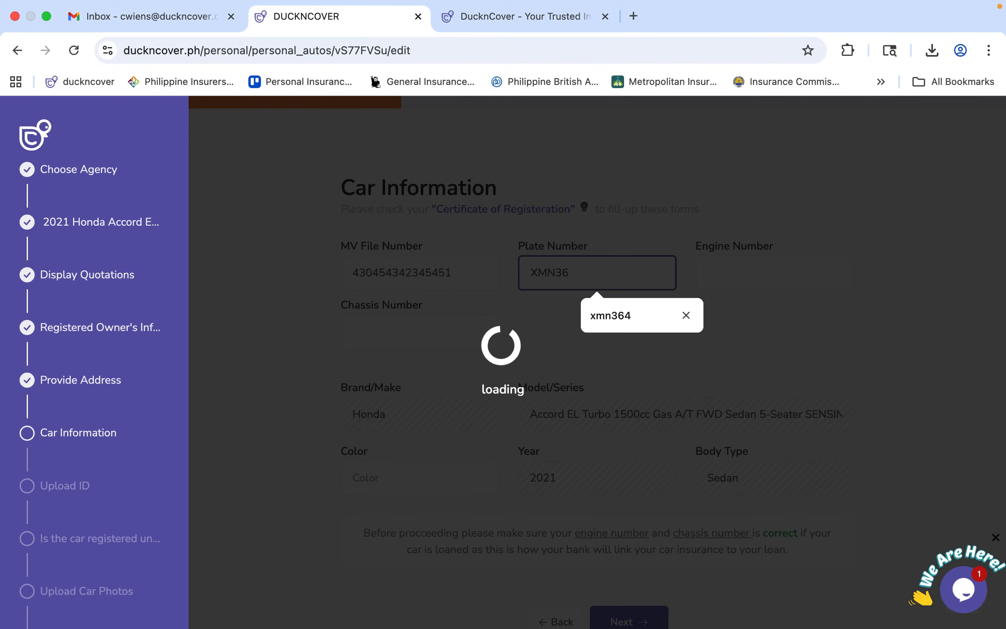
type("8")
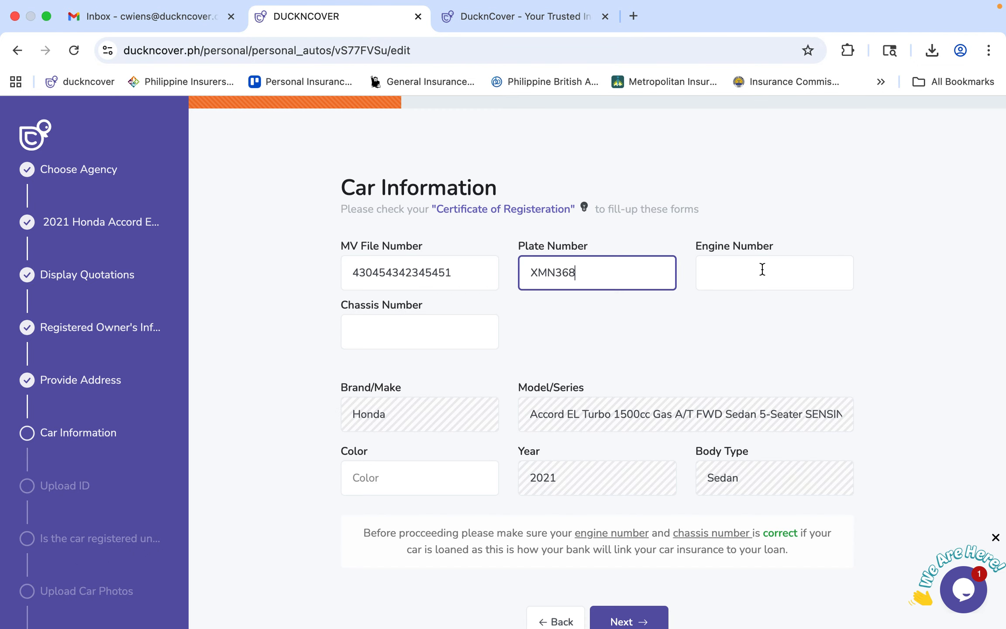
Complete the engine and chassis numbers and set the car colour to Blue.
left_click(761, 271)
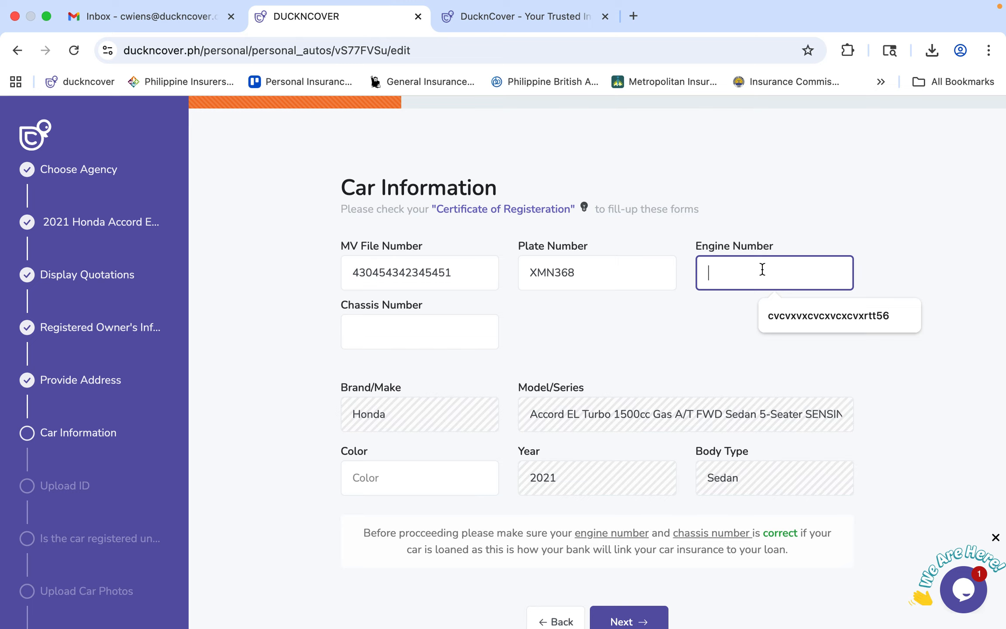
left_click(780, 313)
type("4554354")
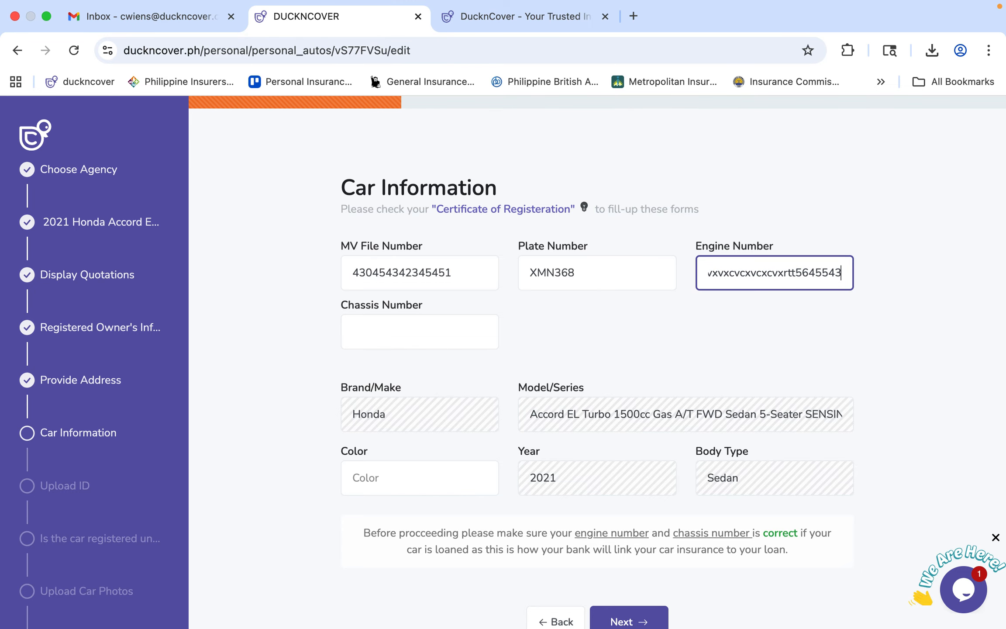
left_click(380, 339)
left_click(437, 376)
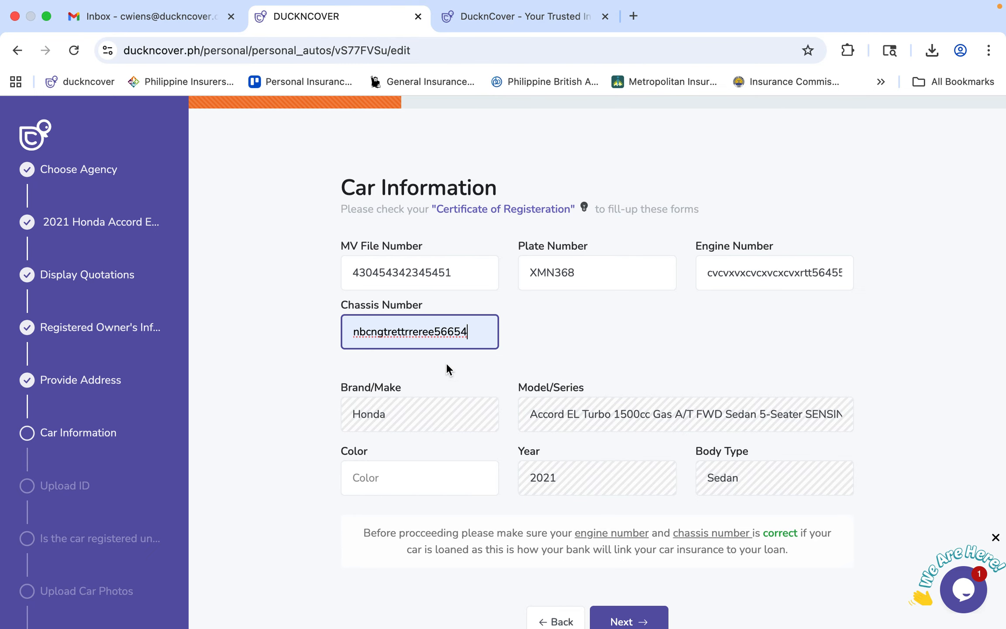
type("67676")
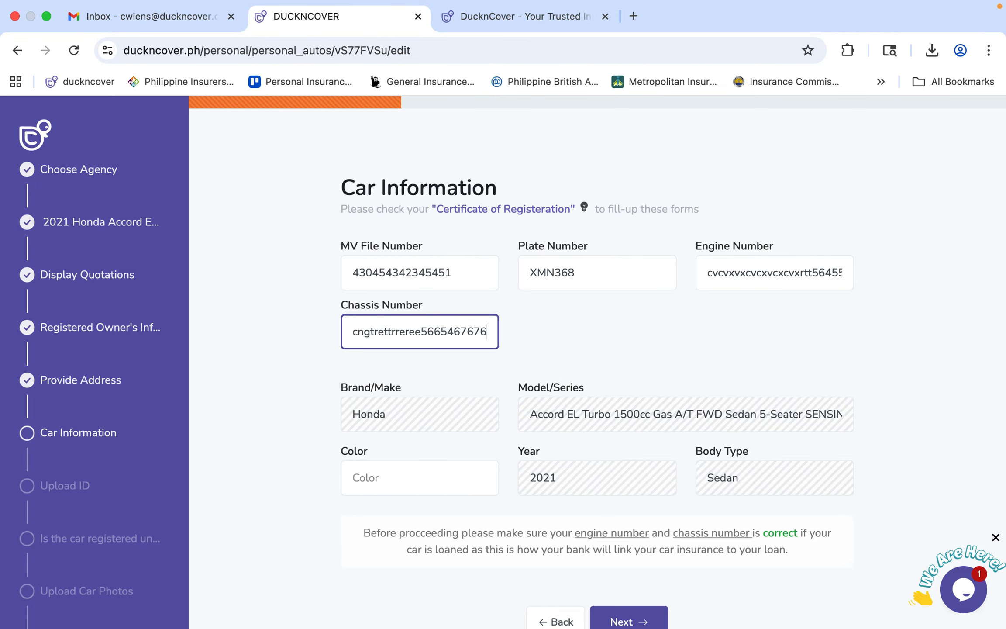
left_click(395, 475)
left_click(428, 520)
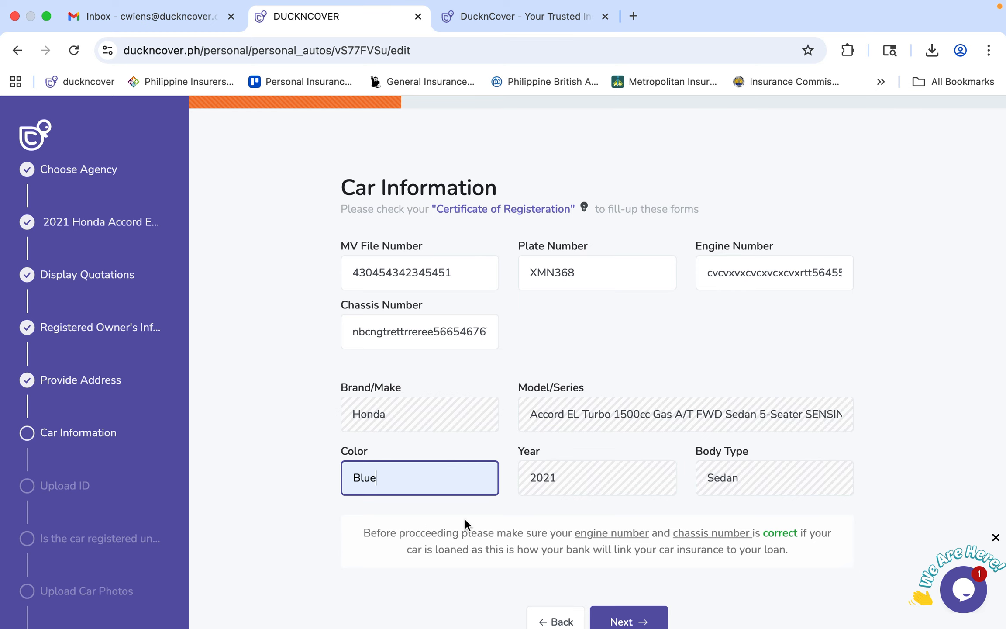
left_click(638, 618)
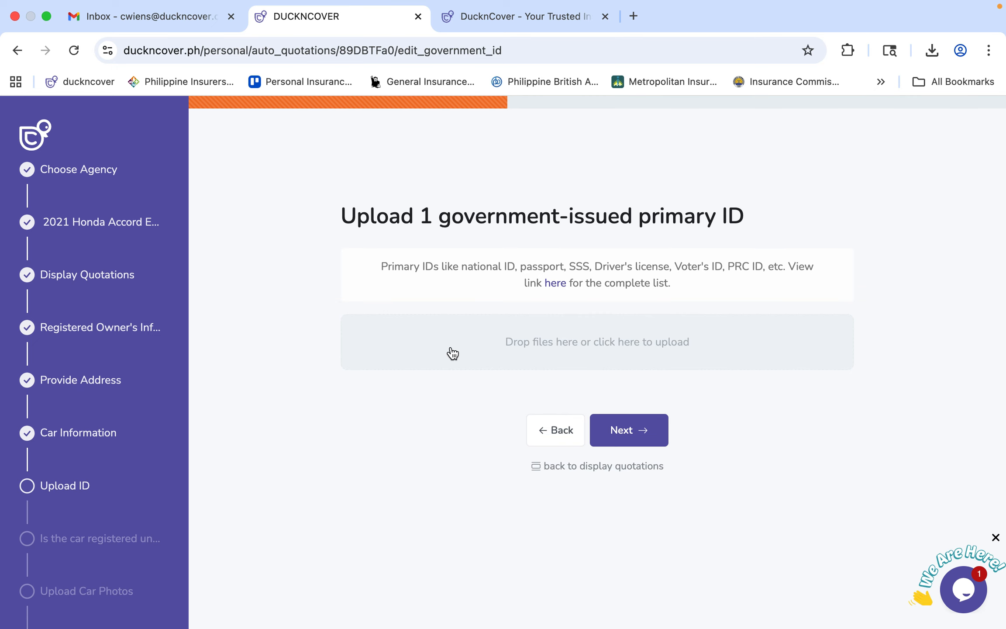
Upload philid2.jpeg from Desktop > Test Photos as the primary ID and save it.
left_click(452, 353)
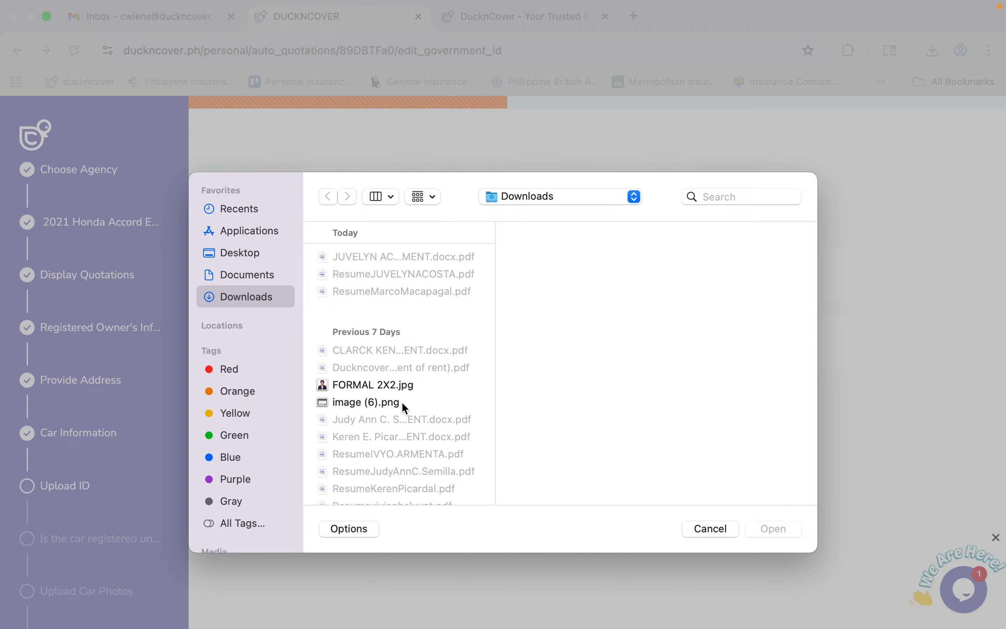
scroll(401, 398, "down", 10)
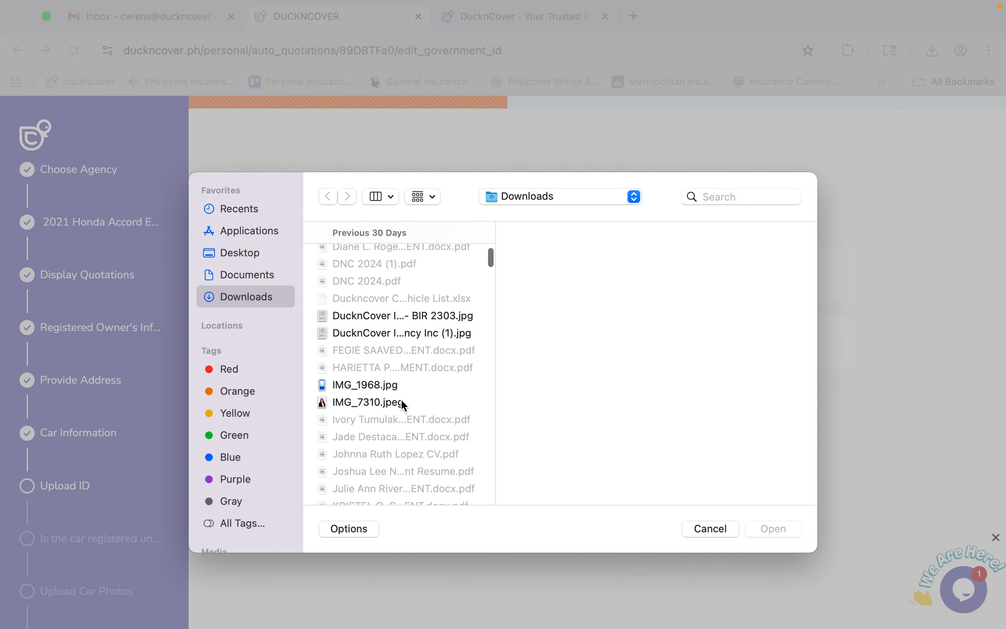
scroll(401, 399, "down", 15)
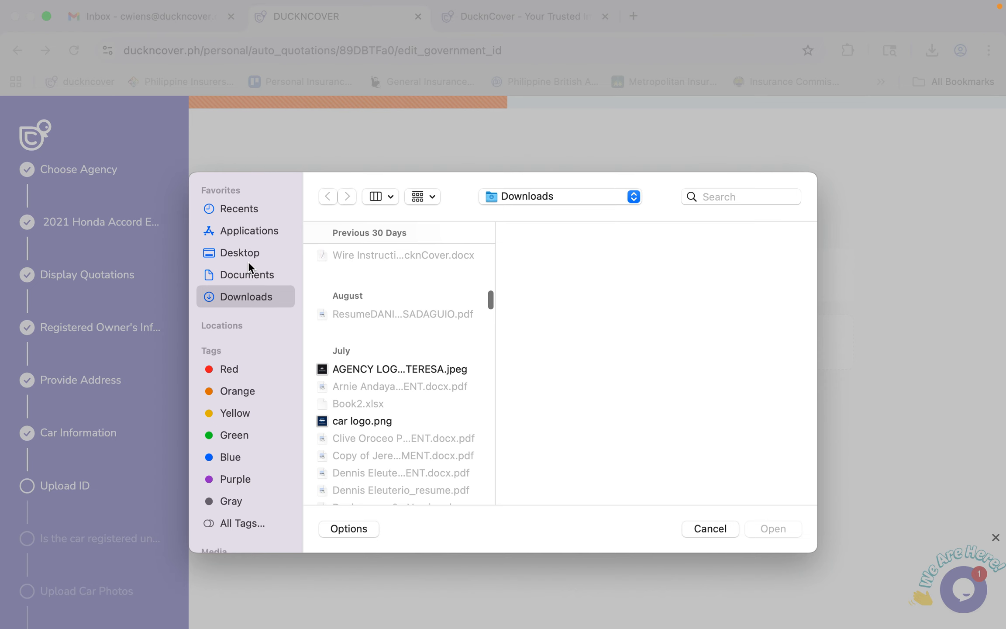
left_click(281, 252)
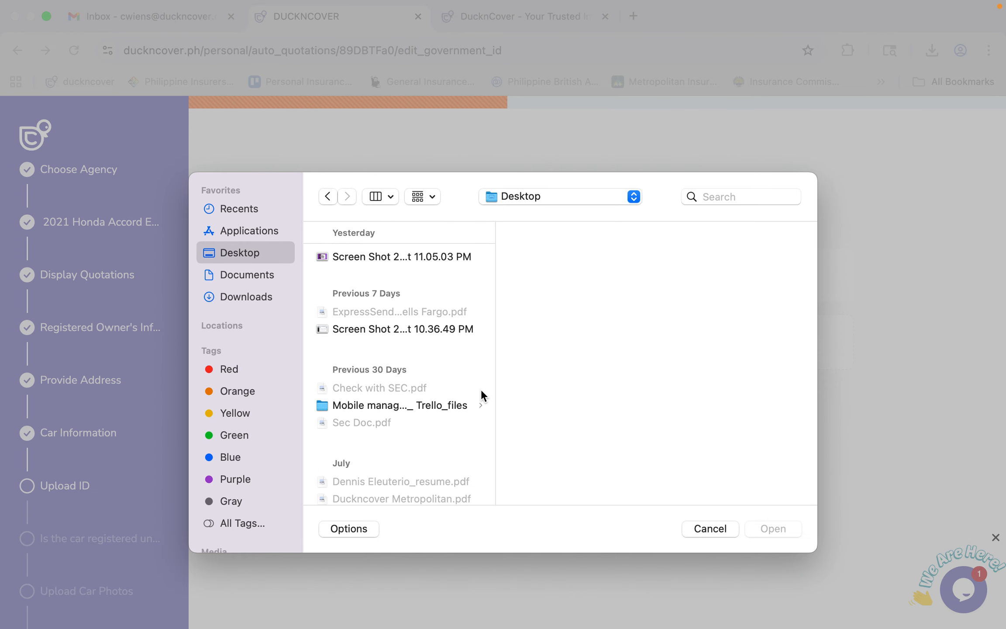
scroll(384, 409, "down", 4)
scroll(383, 407, "down", 10)
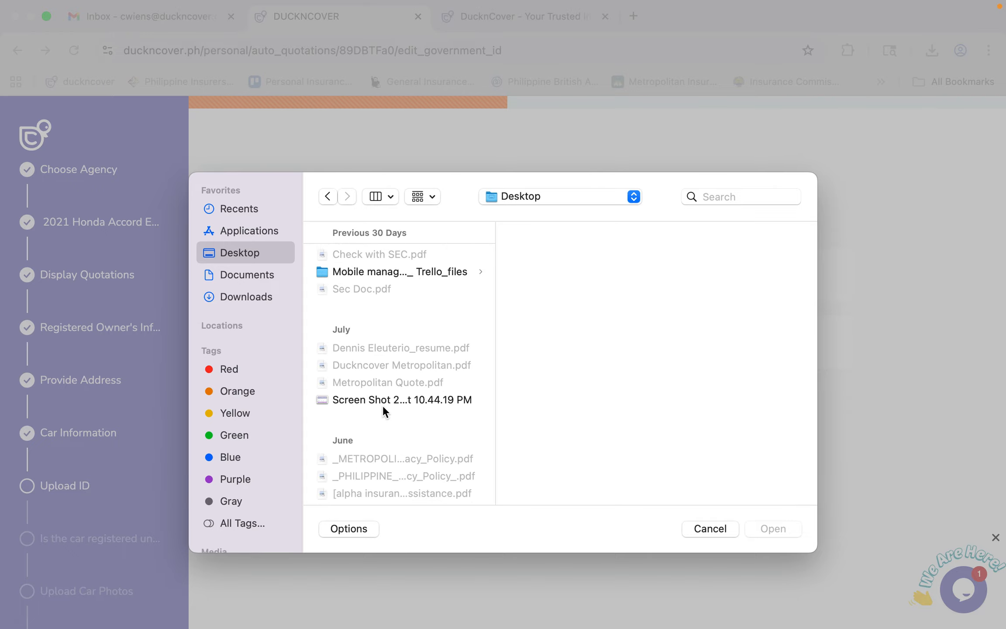
scroll(383, 406, "up", 1)
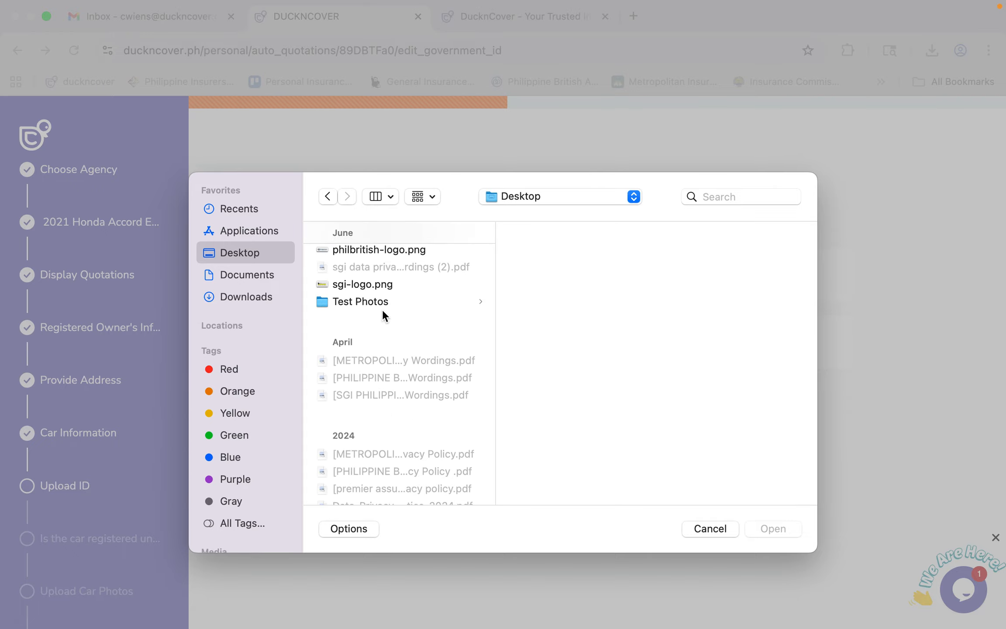
left_click(383, 300)
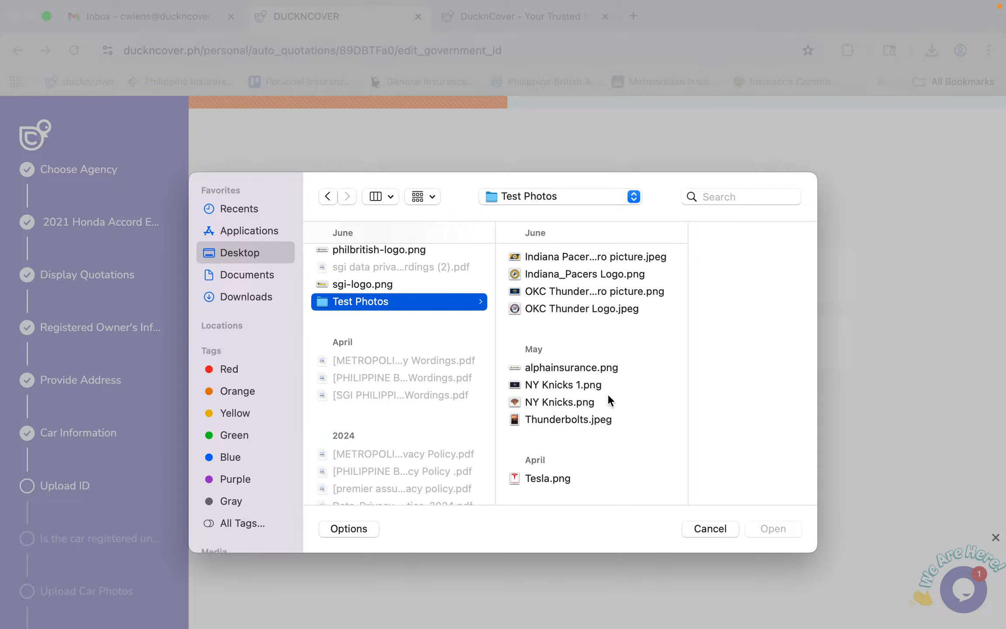
scroll(607, 393, "down", 5)
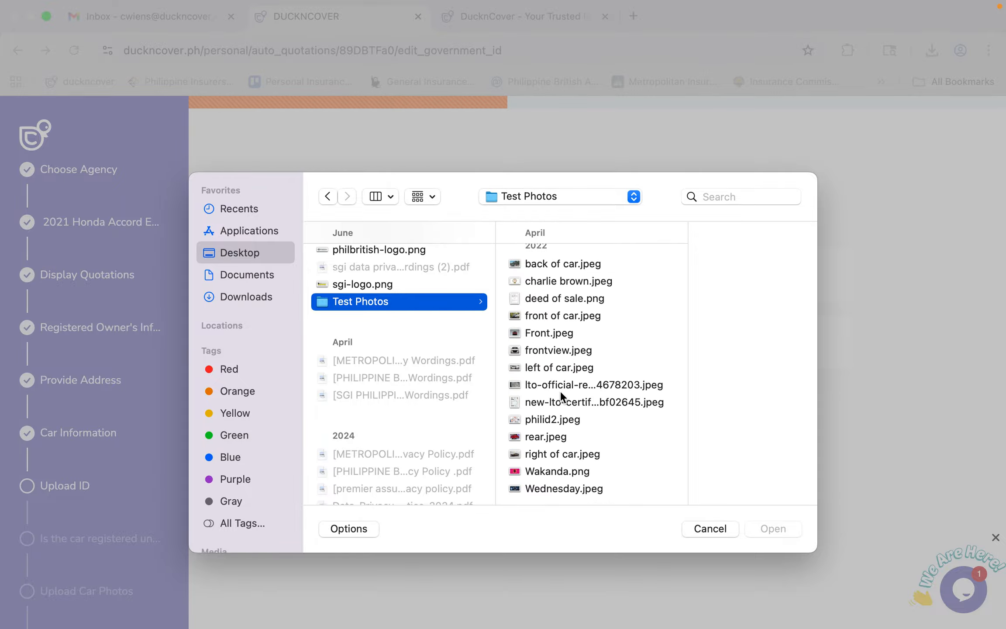
left_click(556, 419)
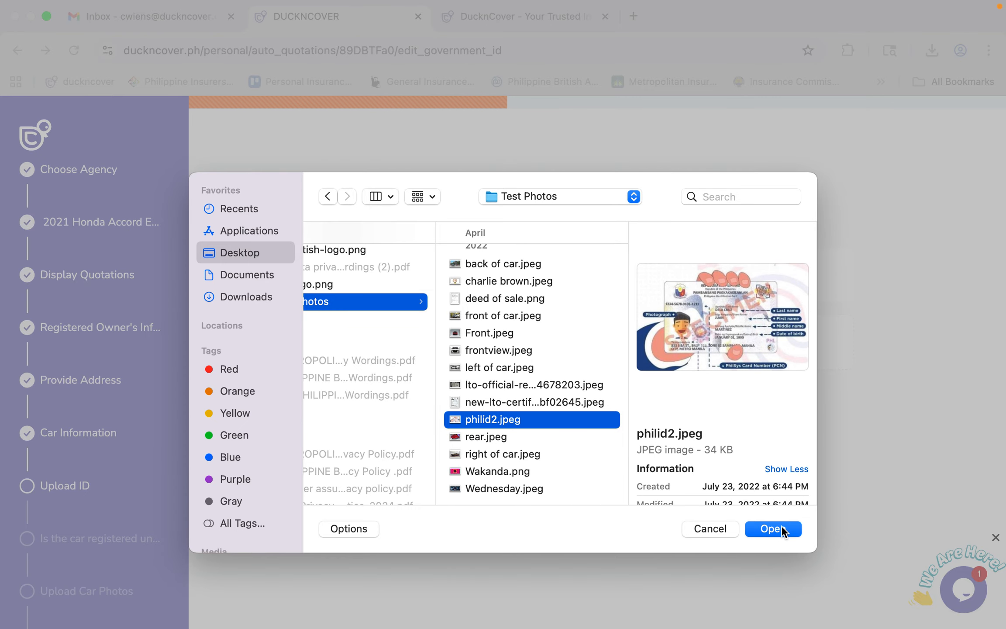
left_click(781, 525)
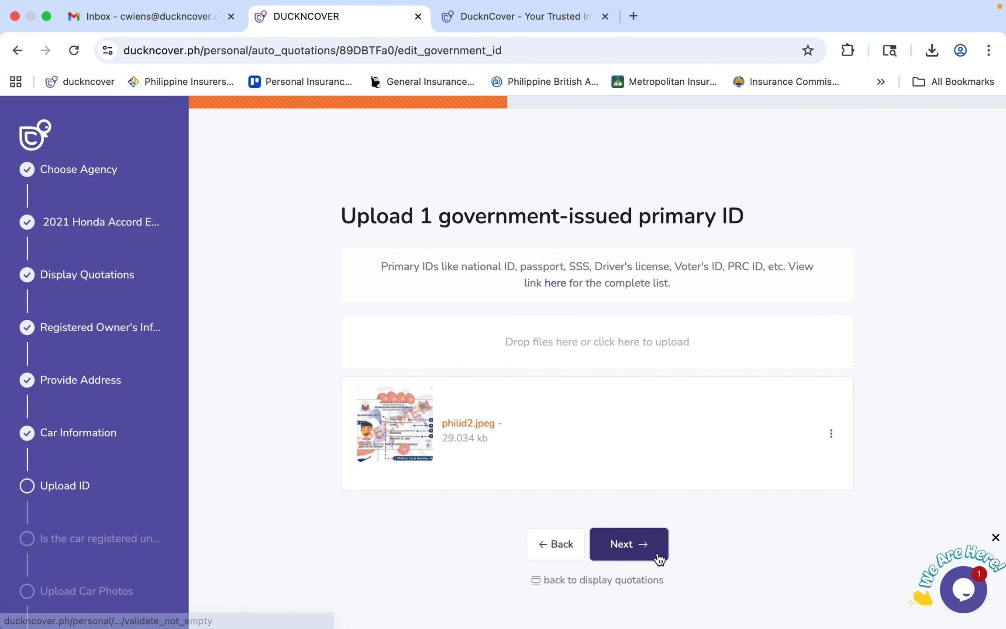
left_click(659, 558)
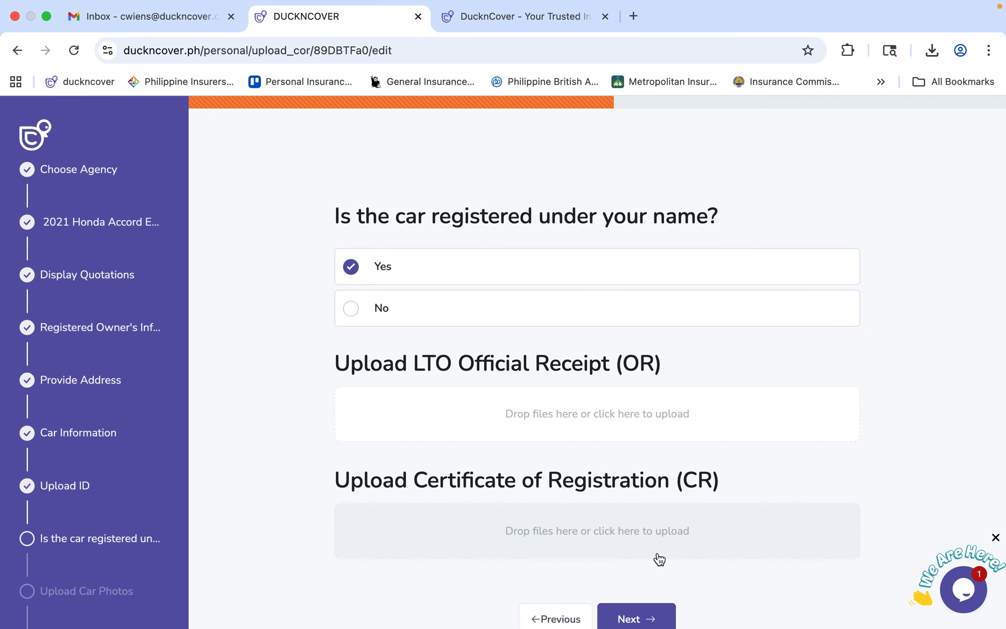
Answer No to registration under the applicant's name and attach deed of sale.png.
left_click(352, 308)
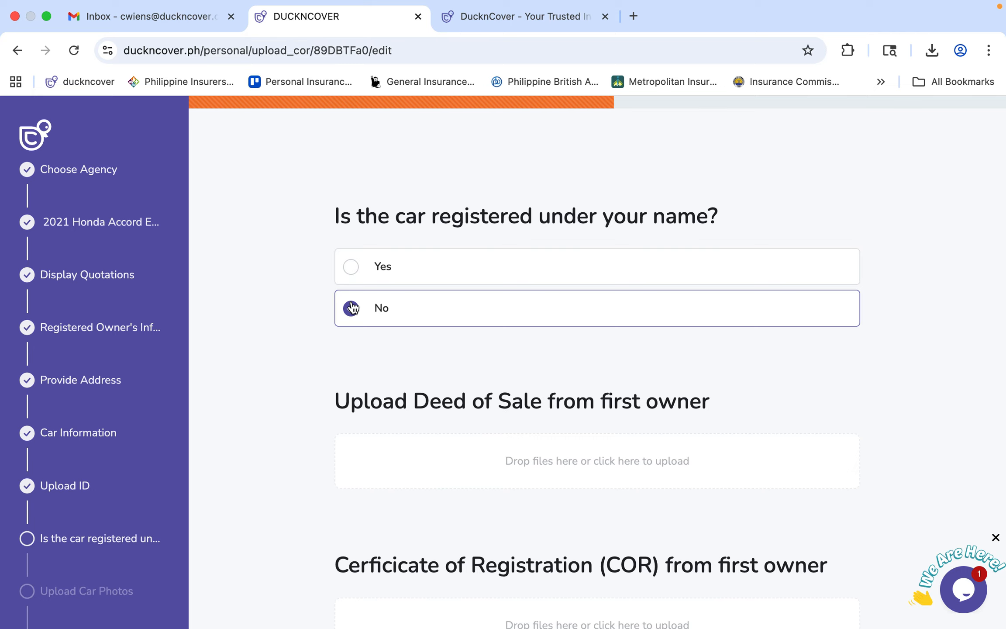
scroll(353, 308, "down", 3)
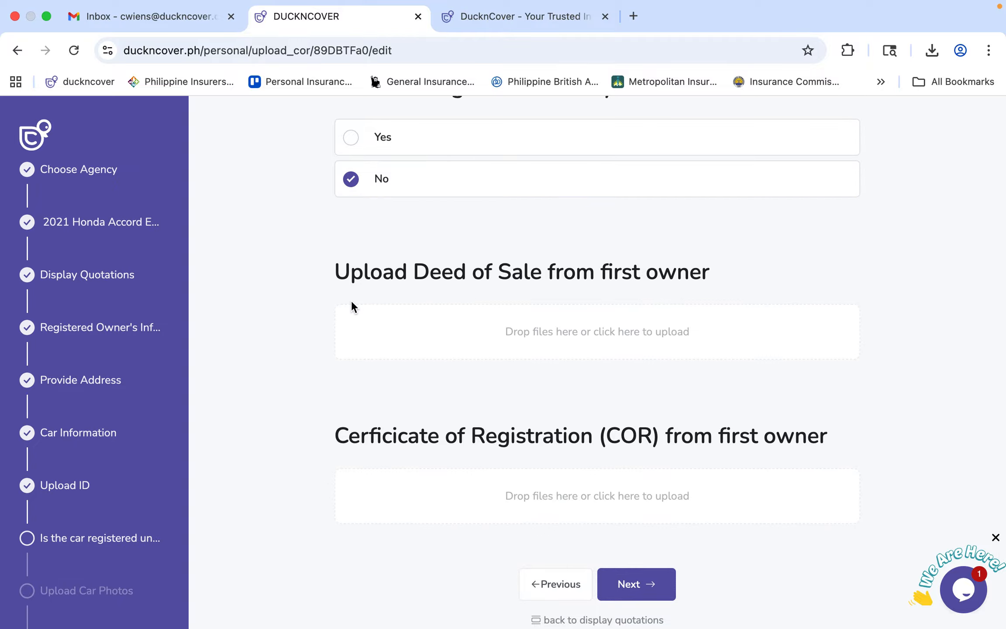
left_click(362, 337)
scroll(375, 410, "down", 5)
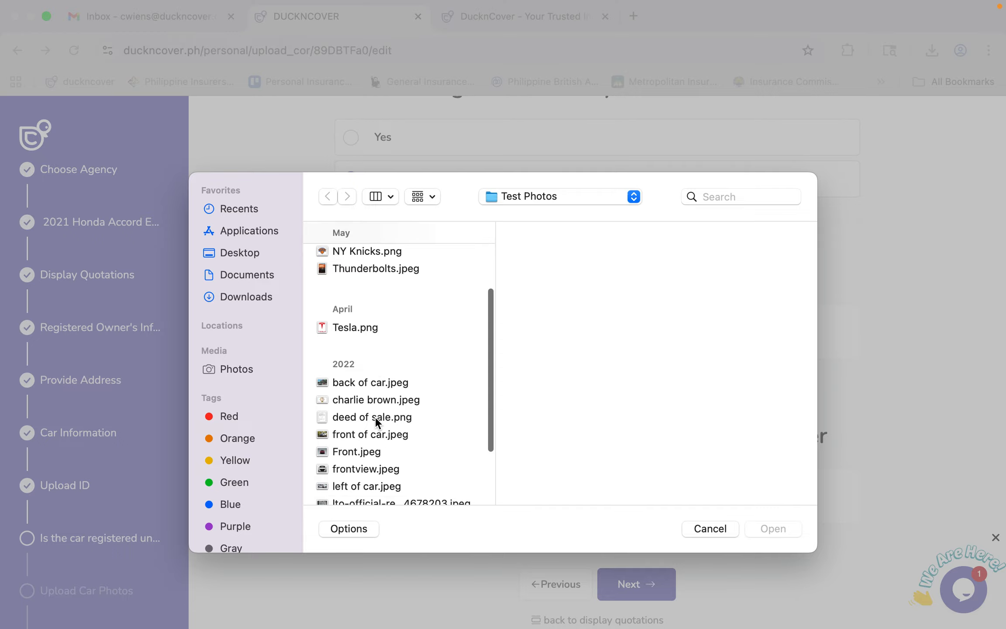
left_click(385, 395)
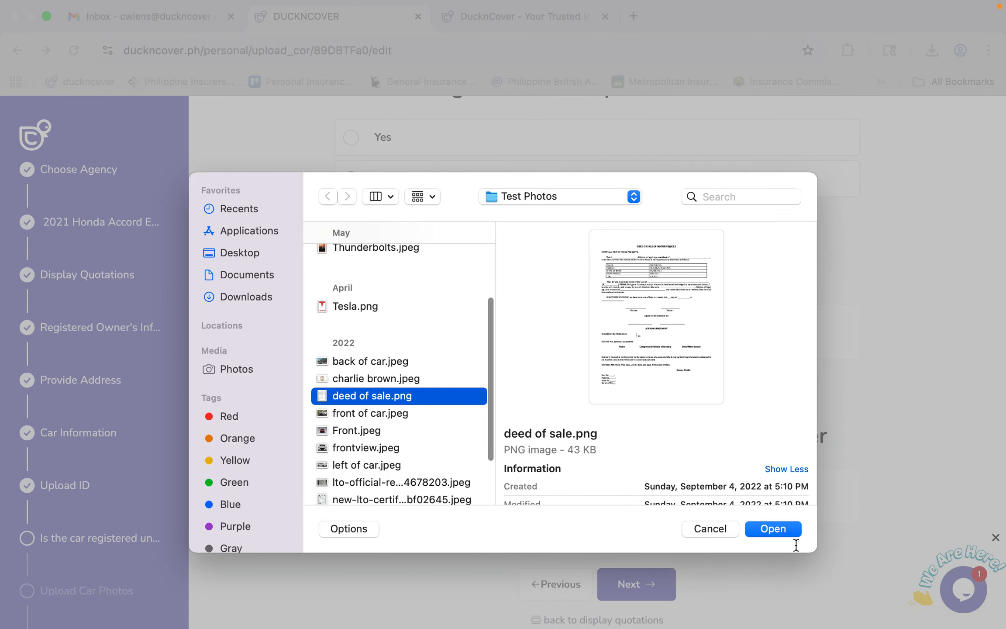
left_click(793, 529)
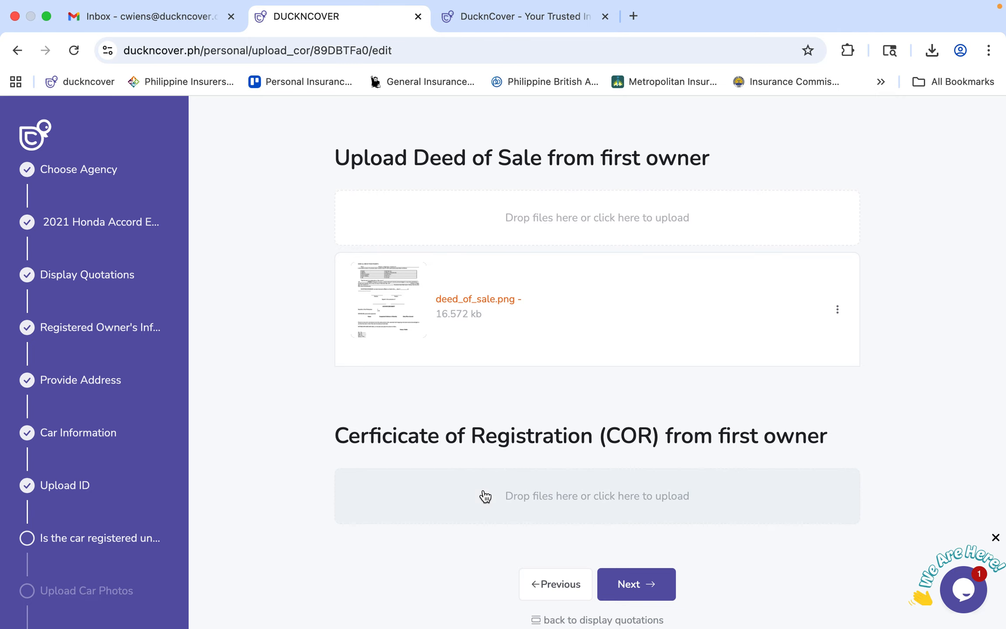
Attach the first owner's LTO certificate of registration image and continue to car photos.
left_click(485, 495)
scroll(387, 399, "down", 10)
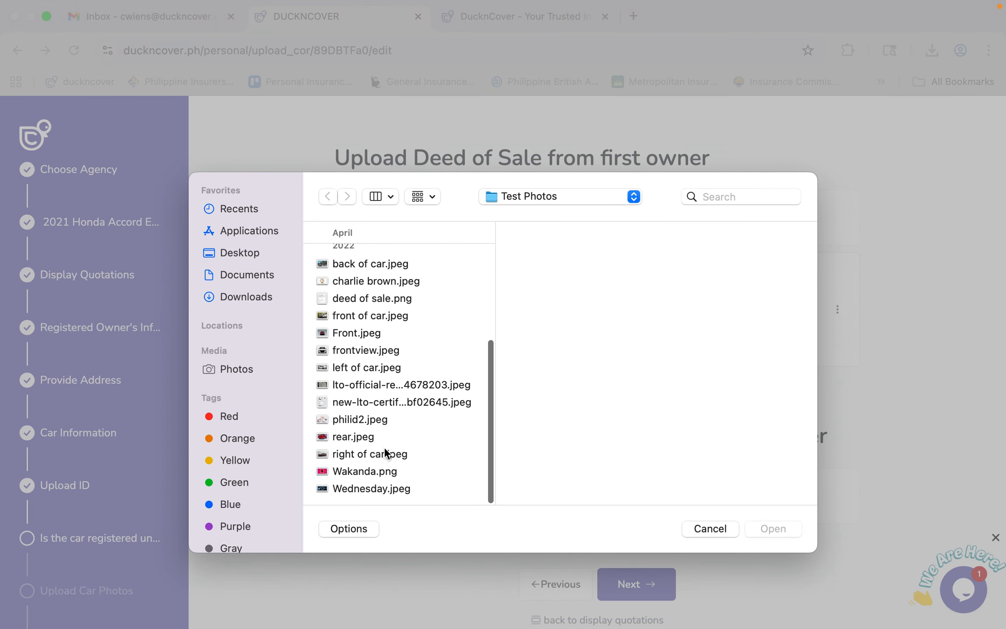
left_click(380, 401)
left_click(773, 529)
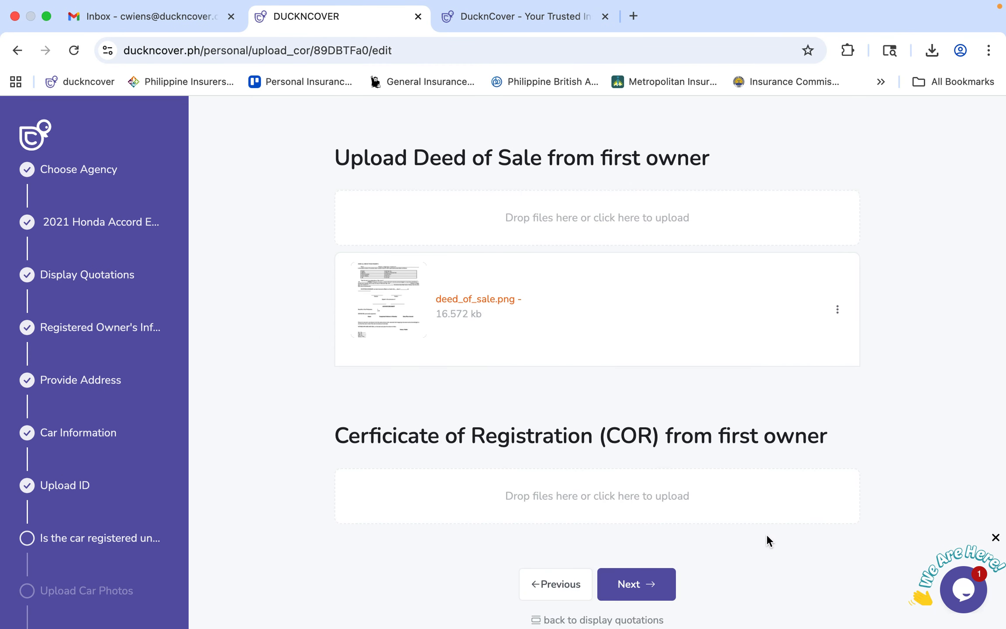
scroll(645, 516, "down", 1)
scroll(646, 520, "down", 3)
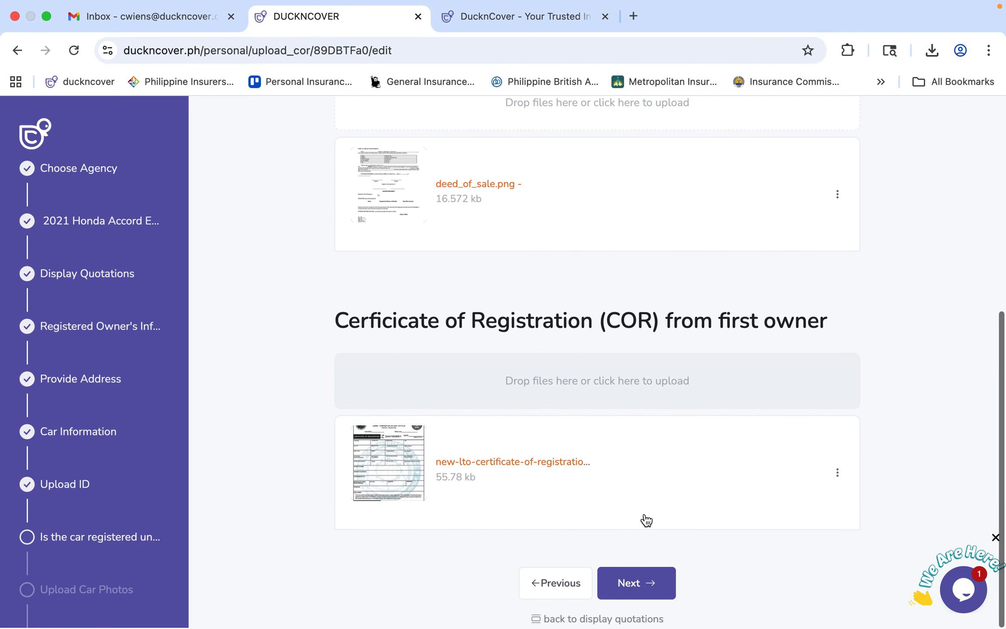
left_click(640, 580)
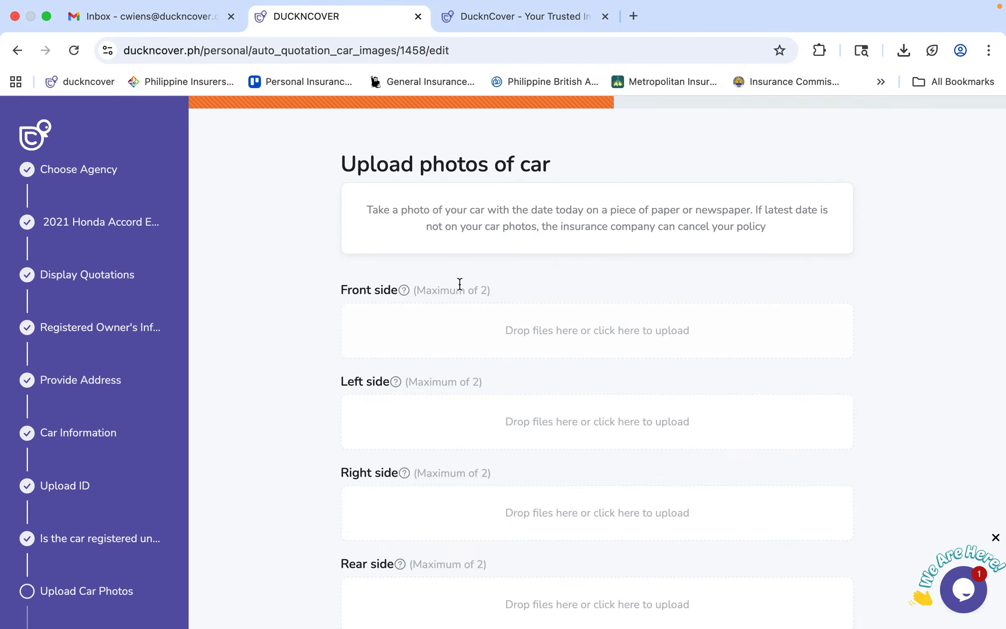
Upload Front.jpeg as the car's front-side photo.
left_click(436, 347)
scroll(434, 328, "down", 8)
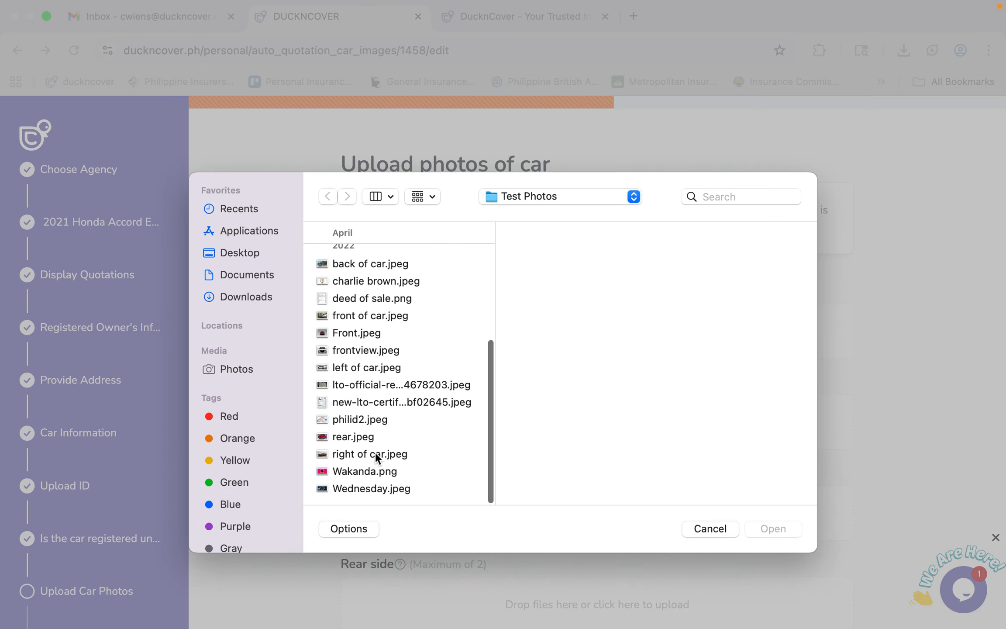
left_click(361, 335)
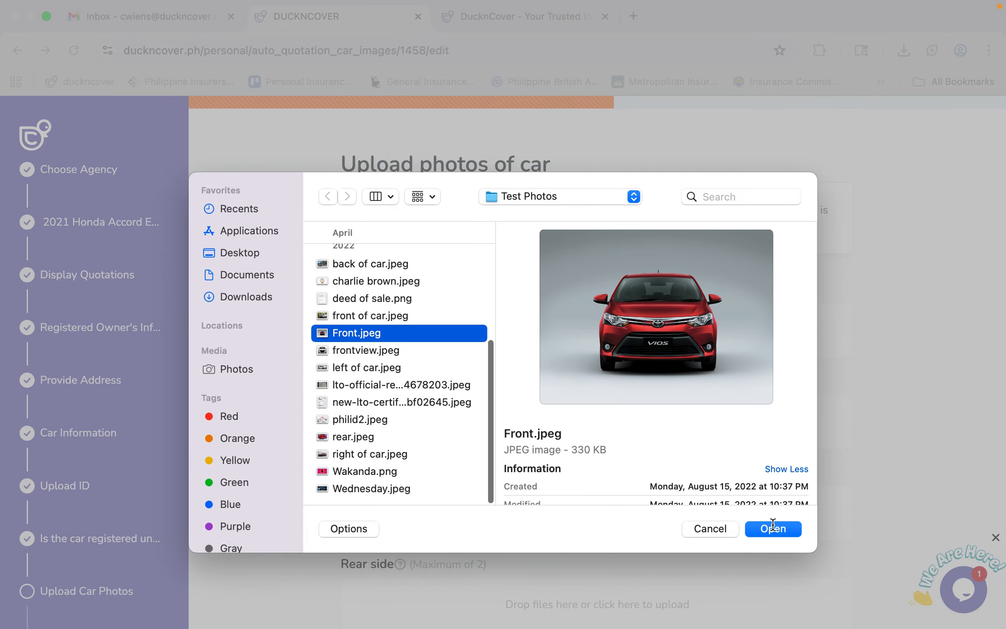
left_click(769, 530)
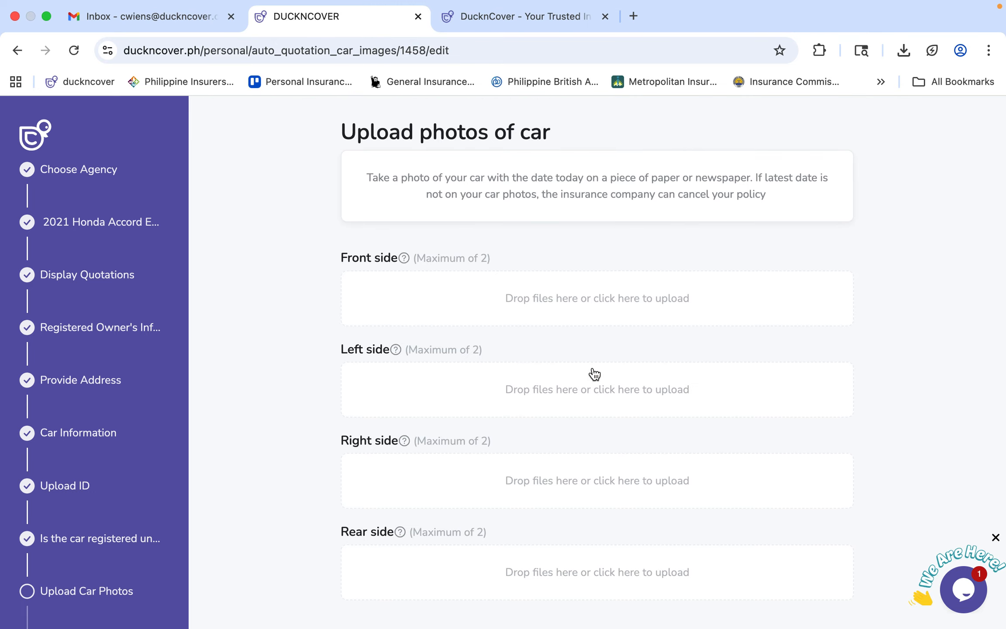
Upload left_of_car.jpeg as the left-side photo and scroll down to the Right side section.
scroll(595, 374, "down", 3)
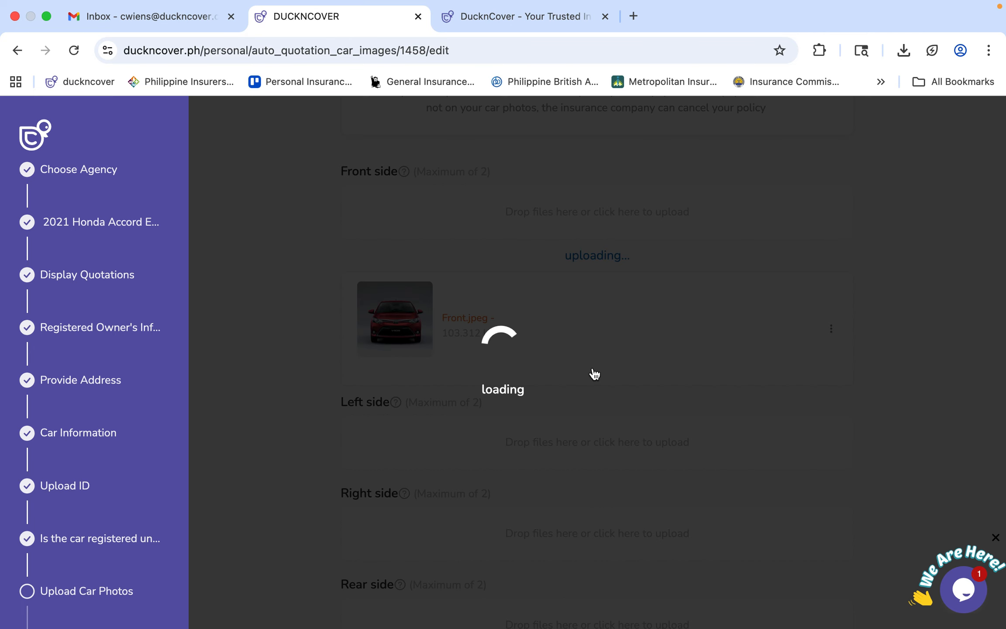
scroll(593, 369, "down", 2)
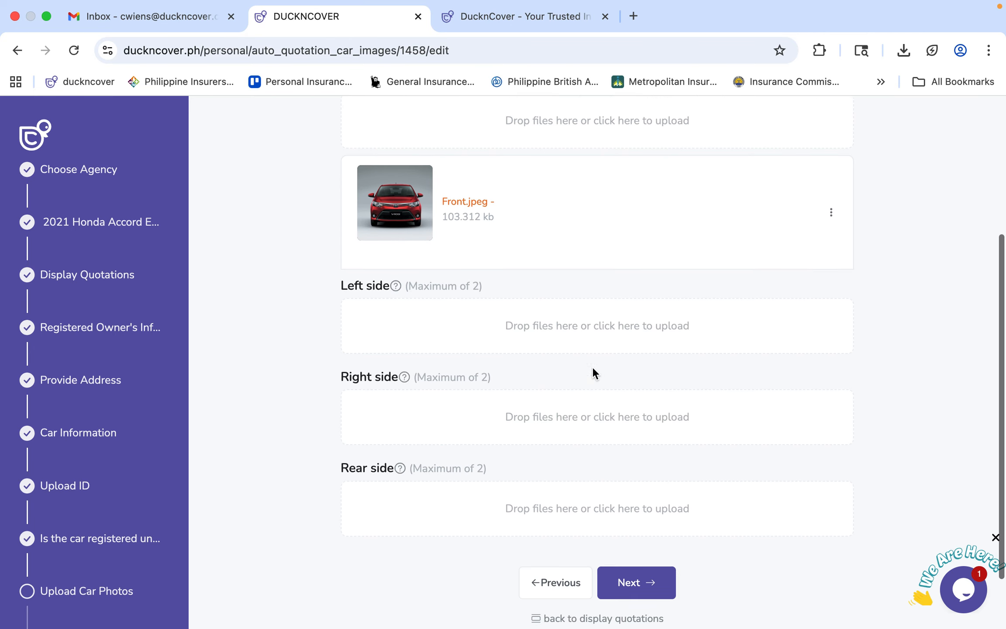
left_click(465, 310)
scroll(357, 422, "down", 4)
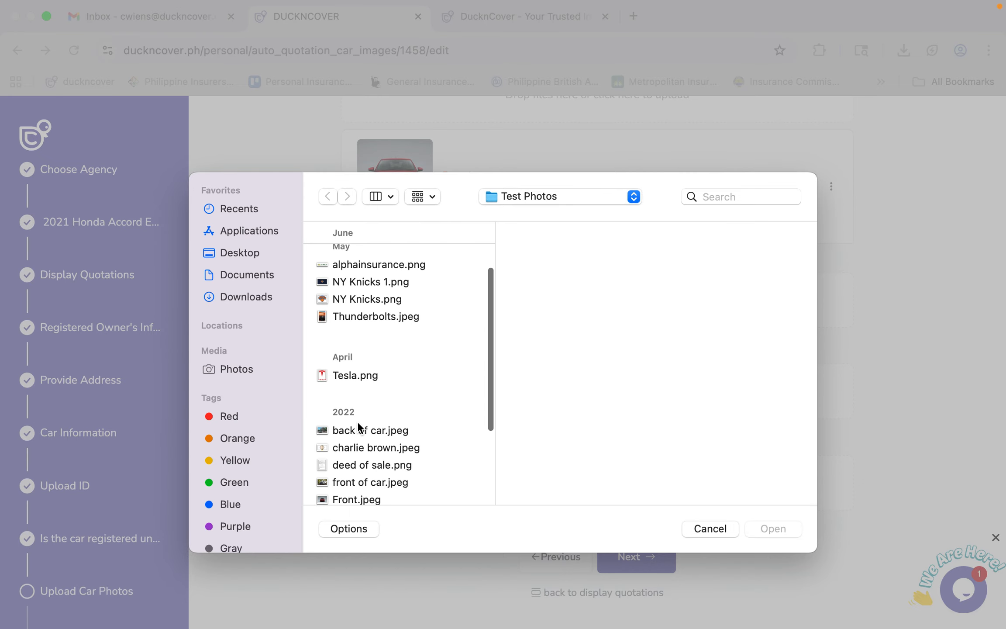
left_click(355, 462)
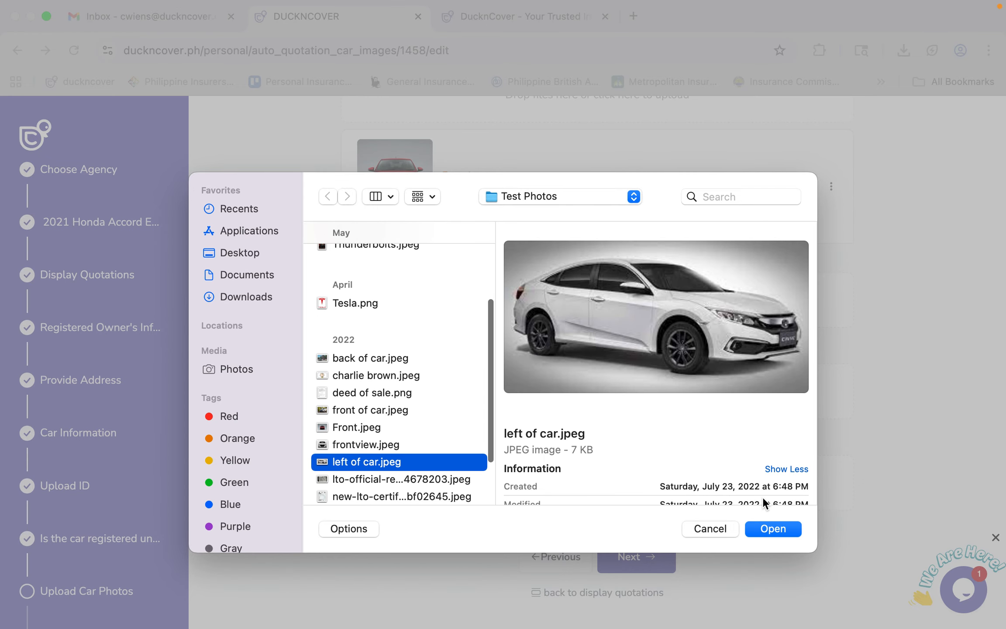
left_click(772, 529)
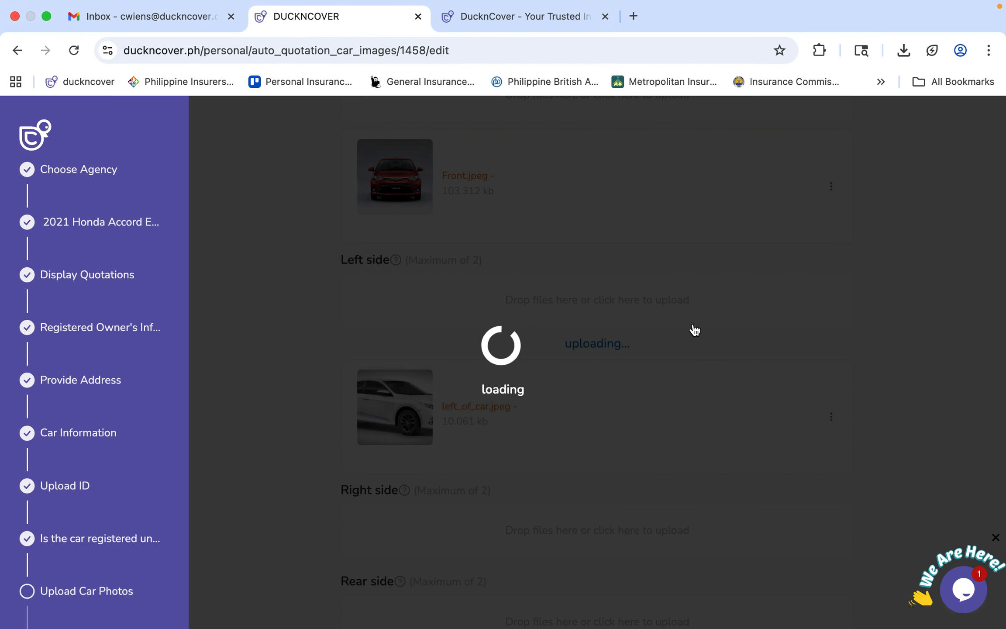
scroll(693, 329, "down", 3)
scroll(694, 330, "down", 1)
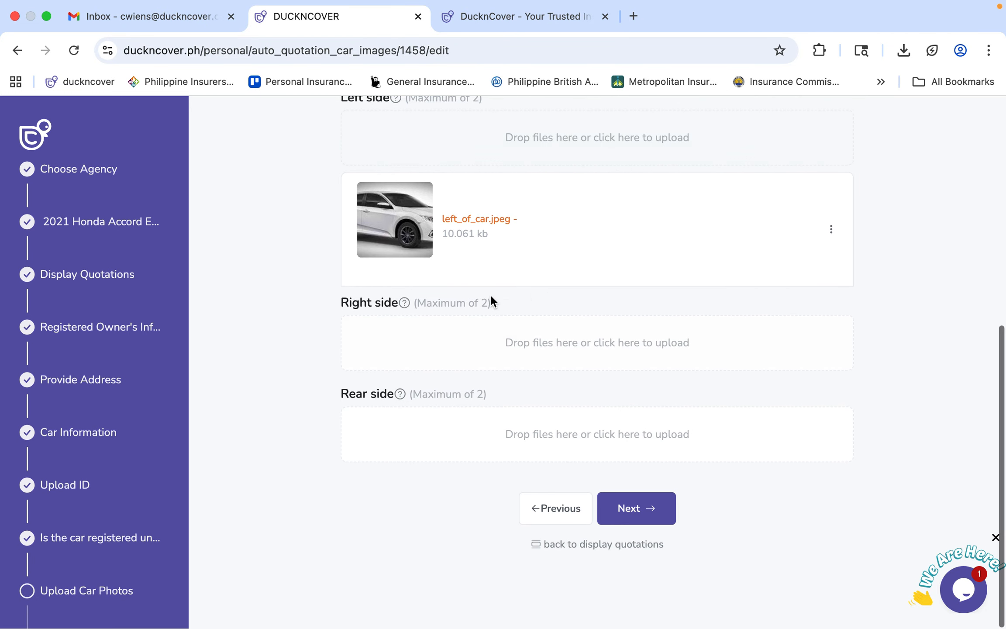
Upload right of car.jpeg as the car's right-side photo.
left_click(422, 358)
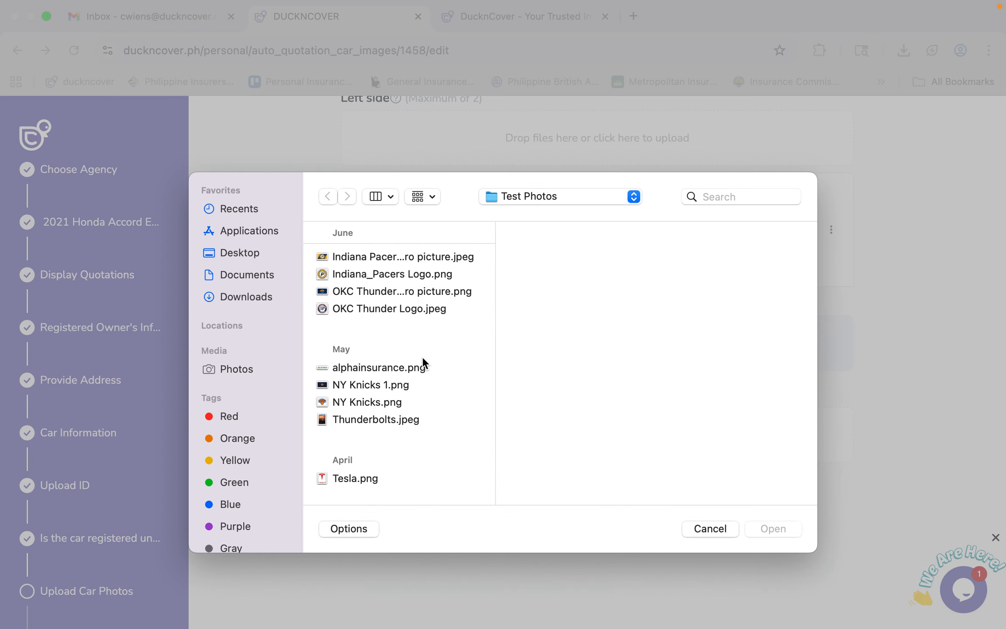
scroll(379, 391, "down", 1)
scroll(379, 389, "down", 5)
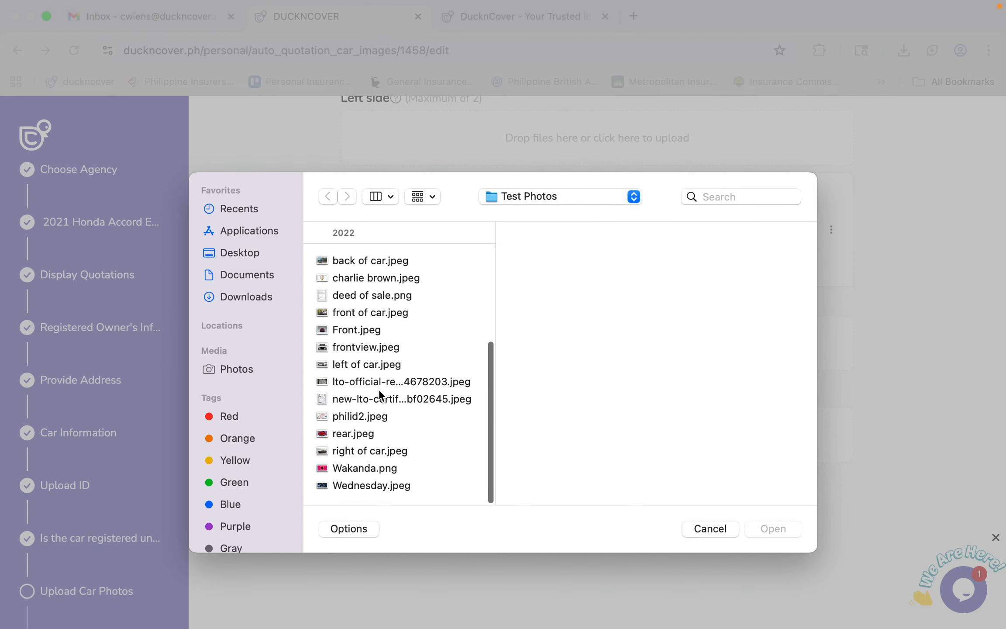
left_click(371, 455)
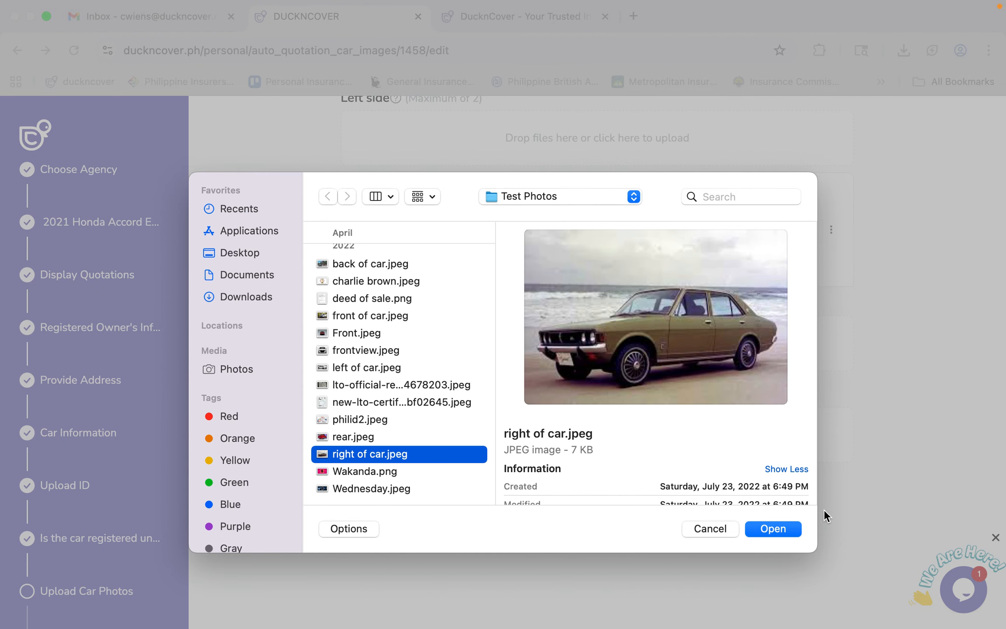
left_click(762, 529)
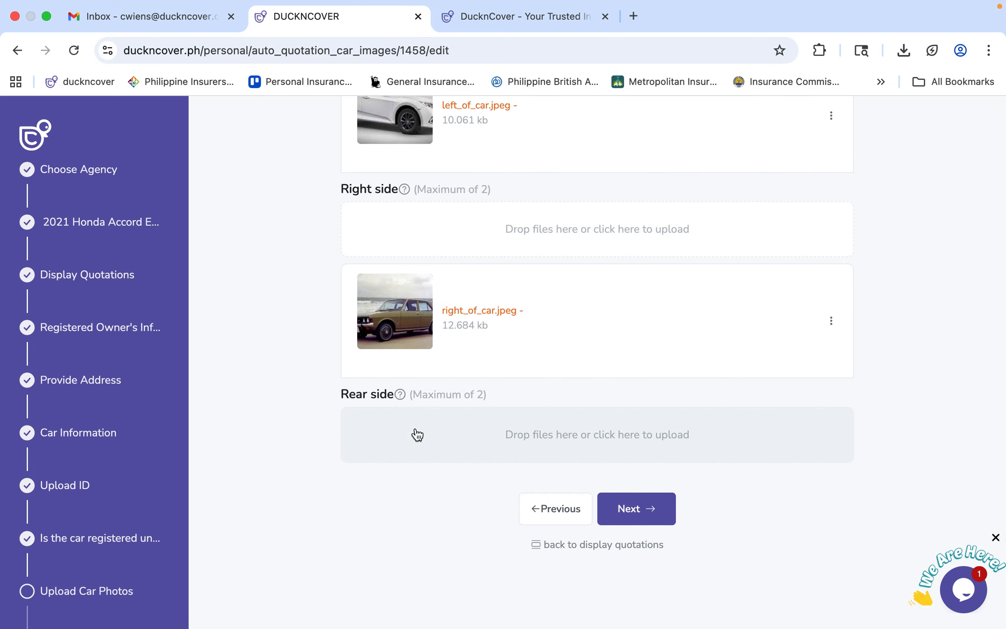
Upload rear.jpeg as the rear photo and save the car photos.
left_click(417, 434)
scroll(415, 428, "down", 10)
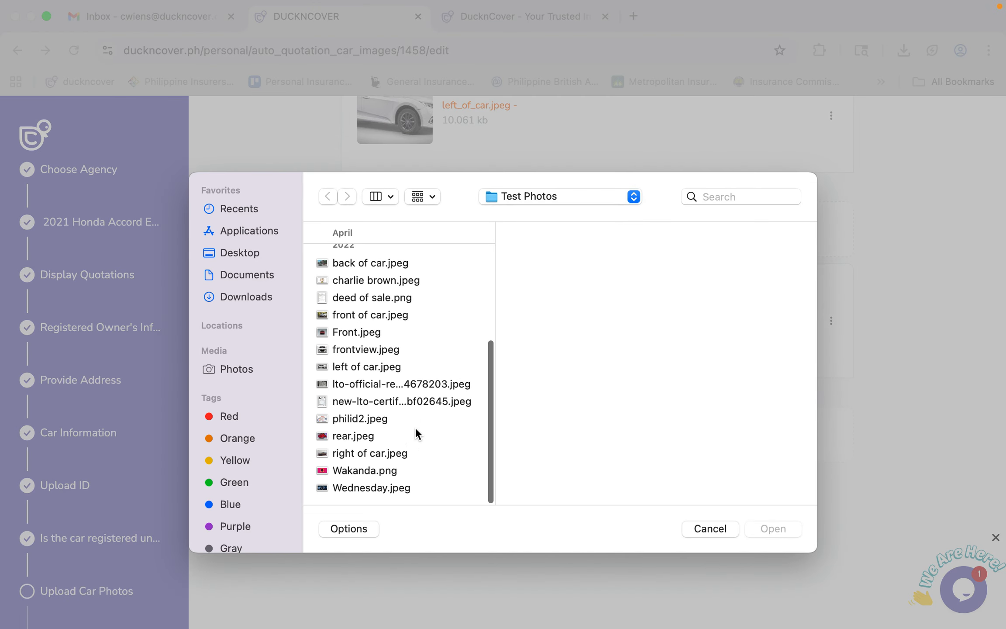
left_click(360, 437)
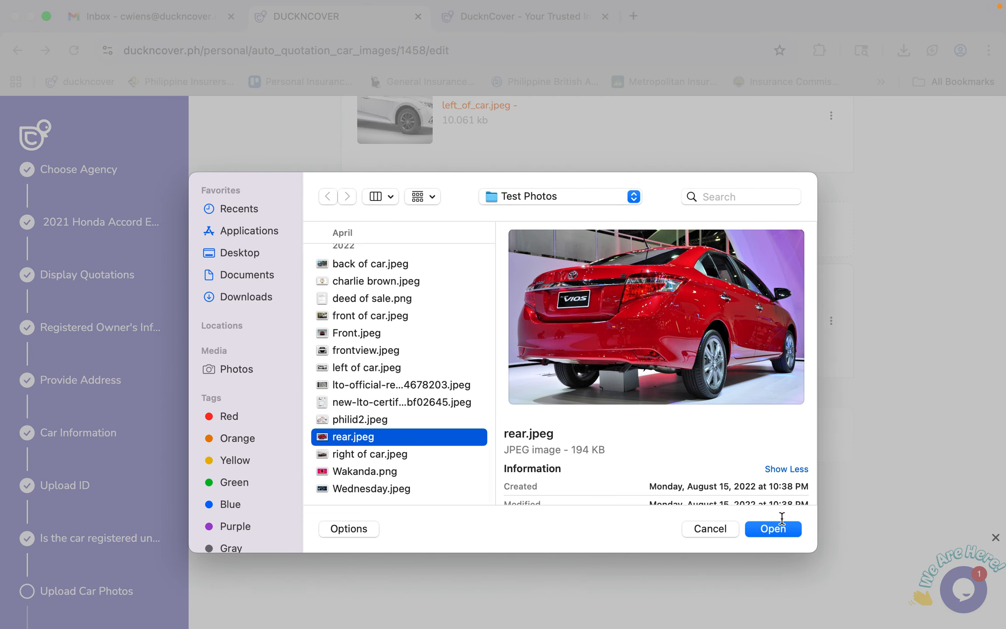
left_click(777, 528)
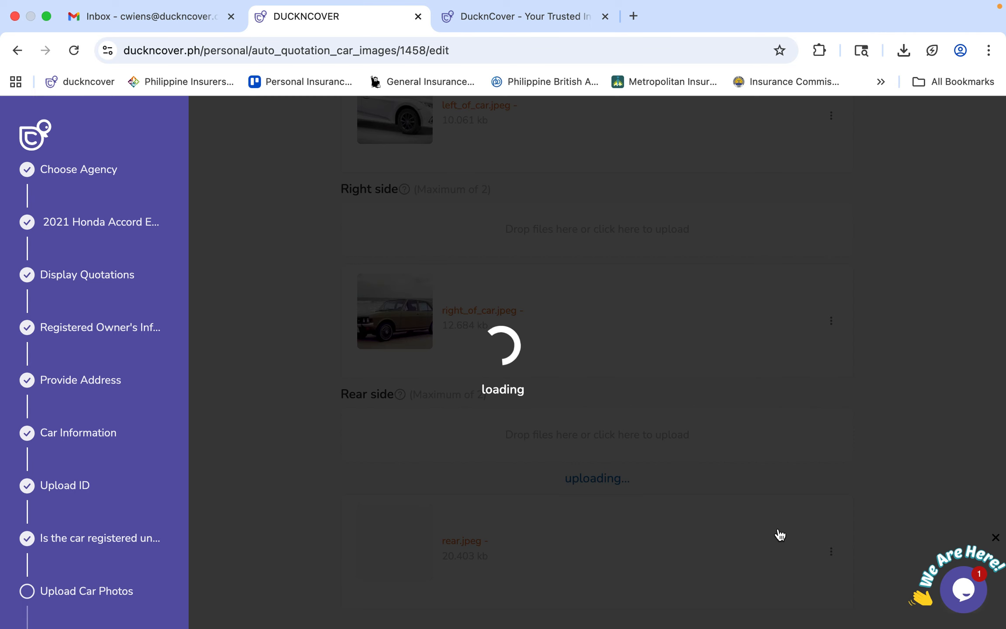
scroll(730, 466, "down", 3)
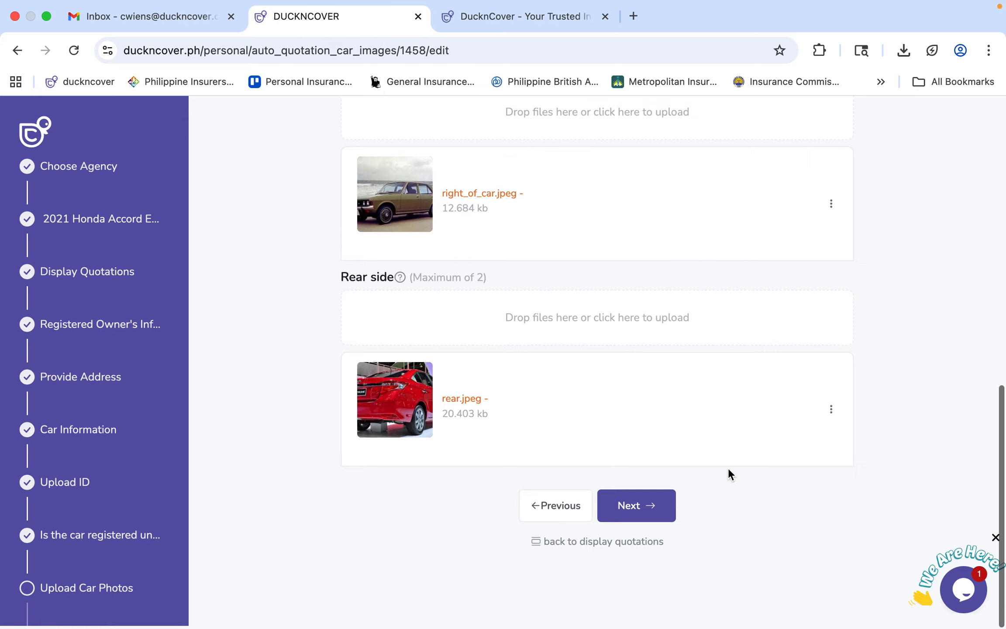
left_click(655, 515)
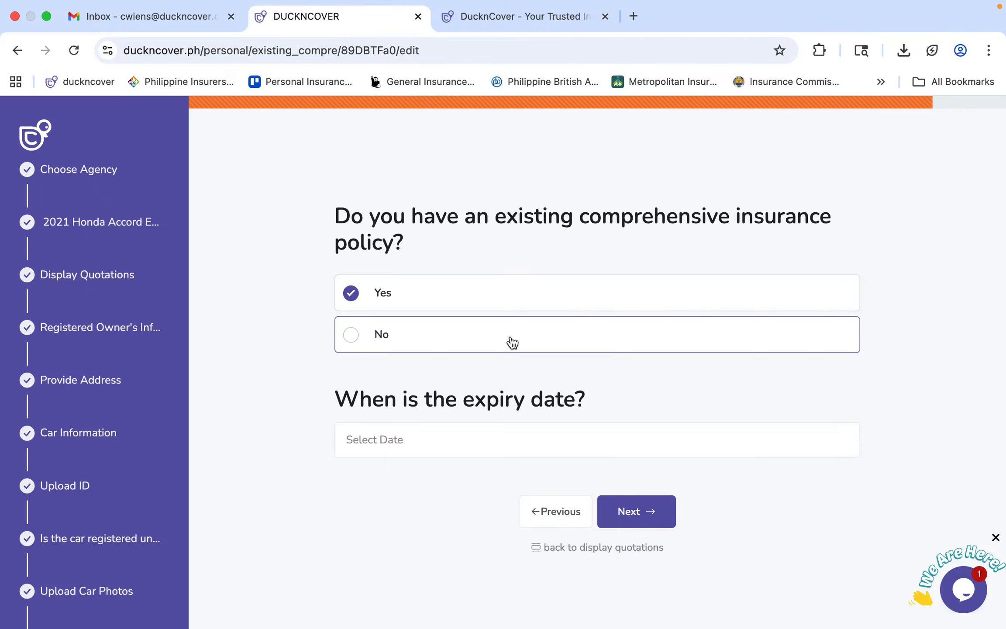
Pick October 15, 2025 as the existing policy's expiry date and proceed.
left_click(415, 440)
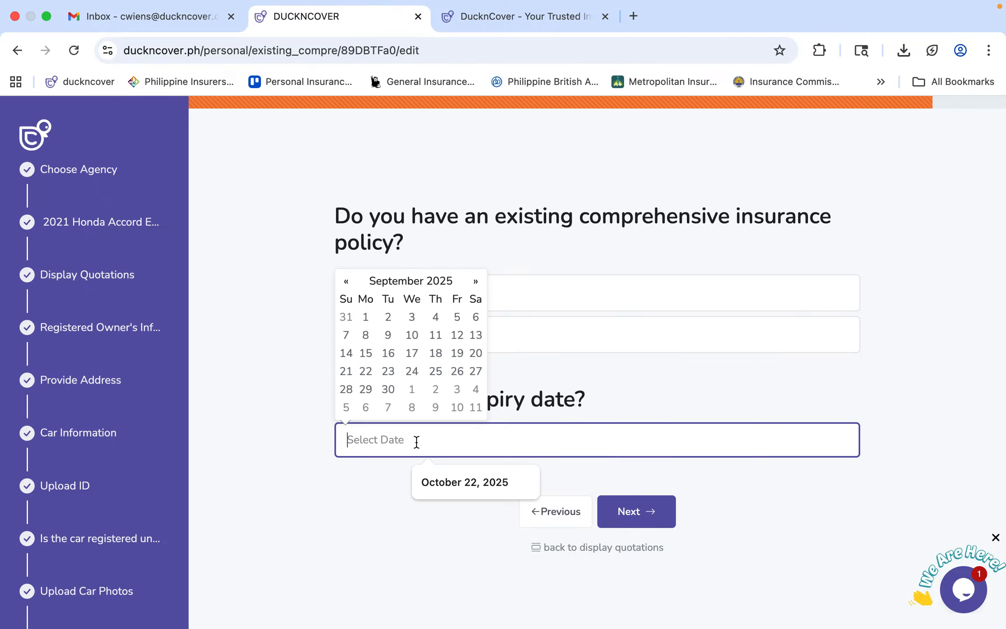
left_click(475, 283)
left_click(412, 353)
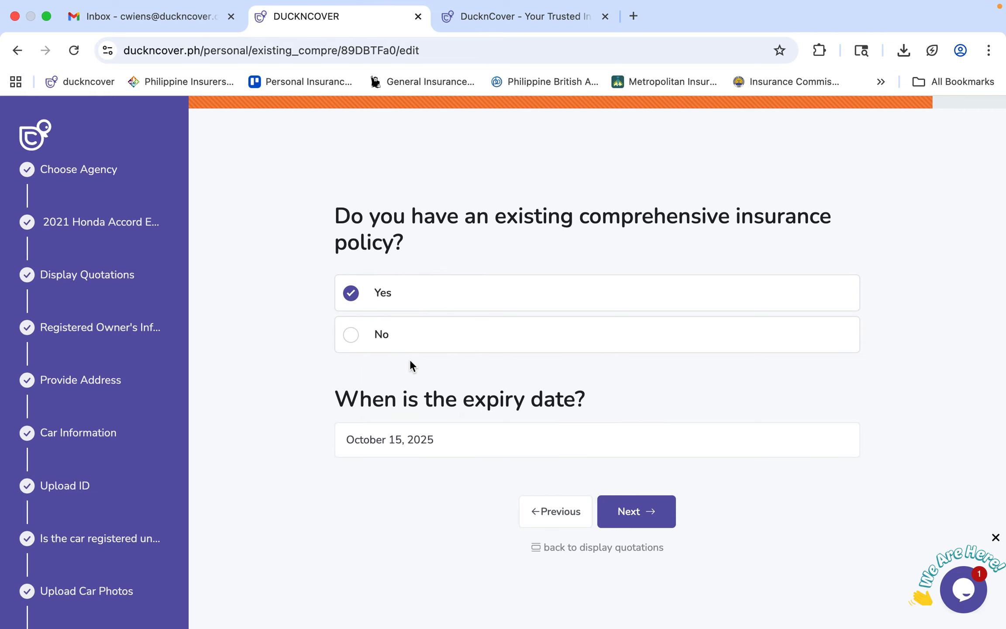
left_click(674, 517)
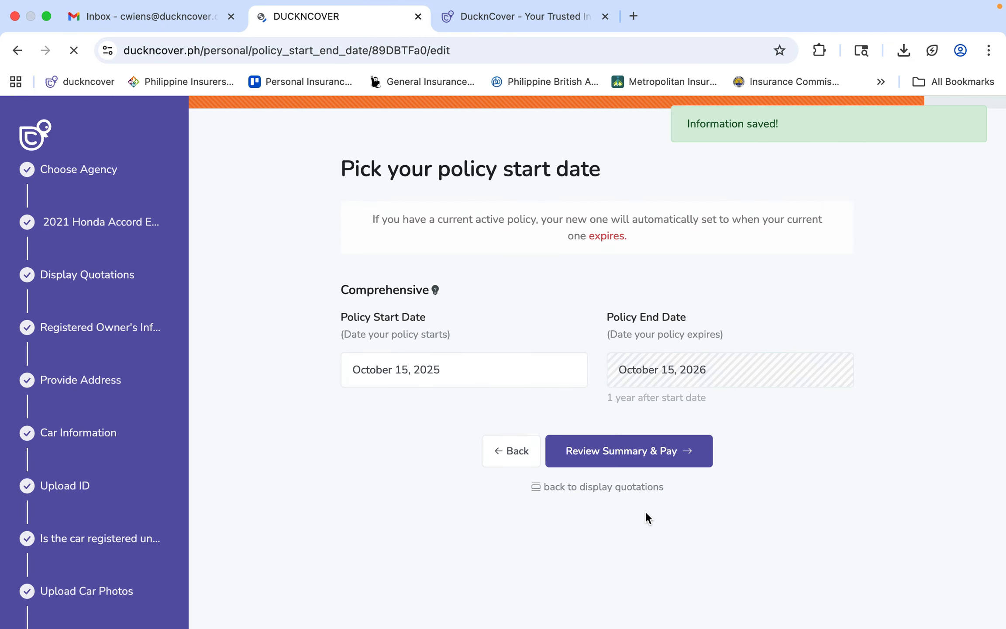
Go back, answer No to having an existing policy, keep the October 15, 2025 start date, and open the summary review.
left_click(500, 462)
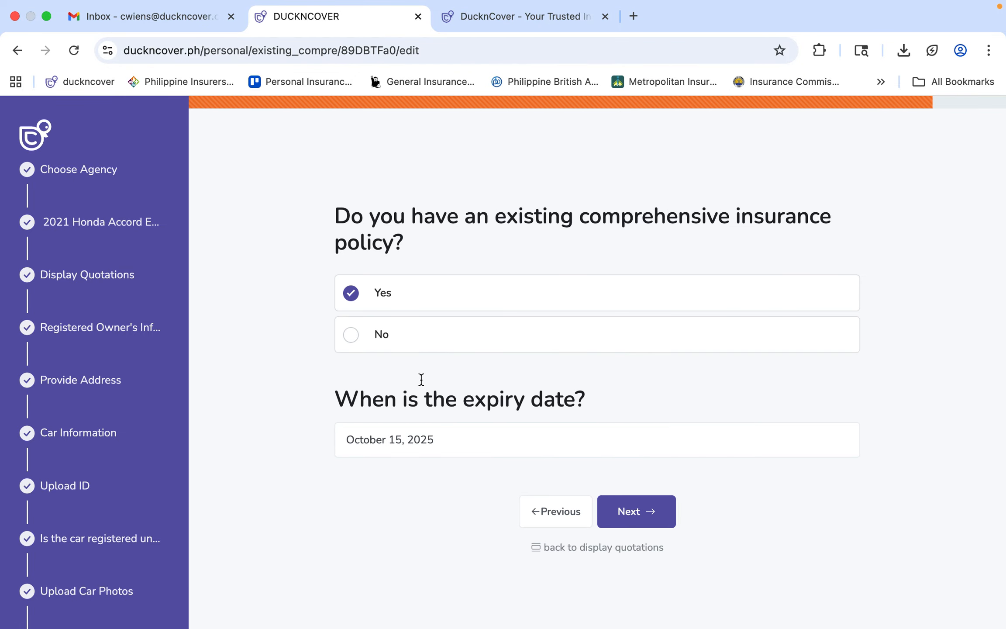
left_click(356, 343)
left_click(665, 418)
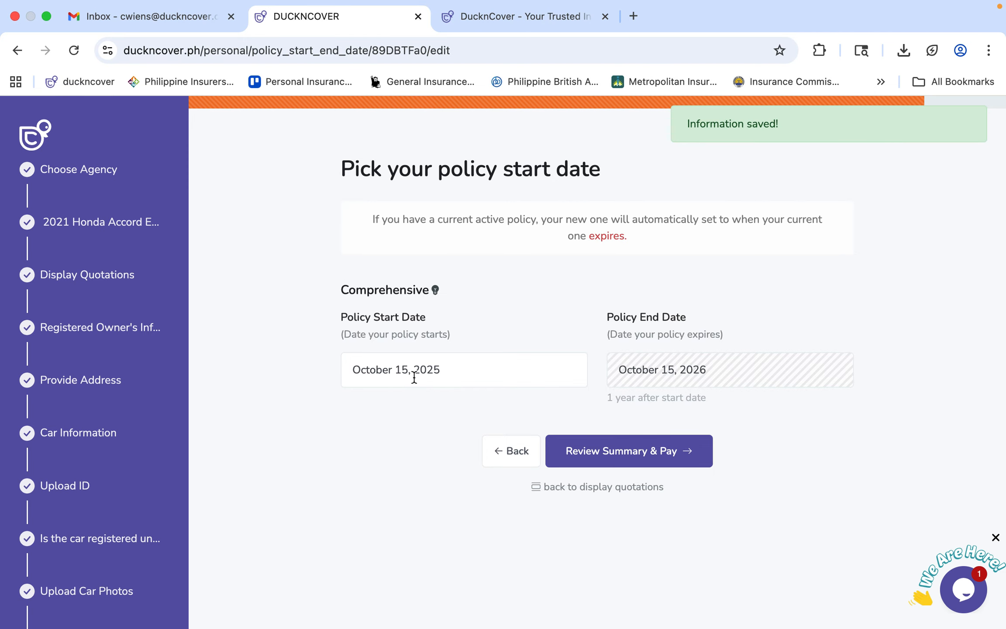
left_click(449, 363)
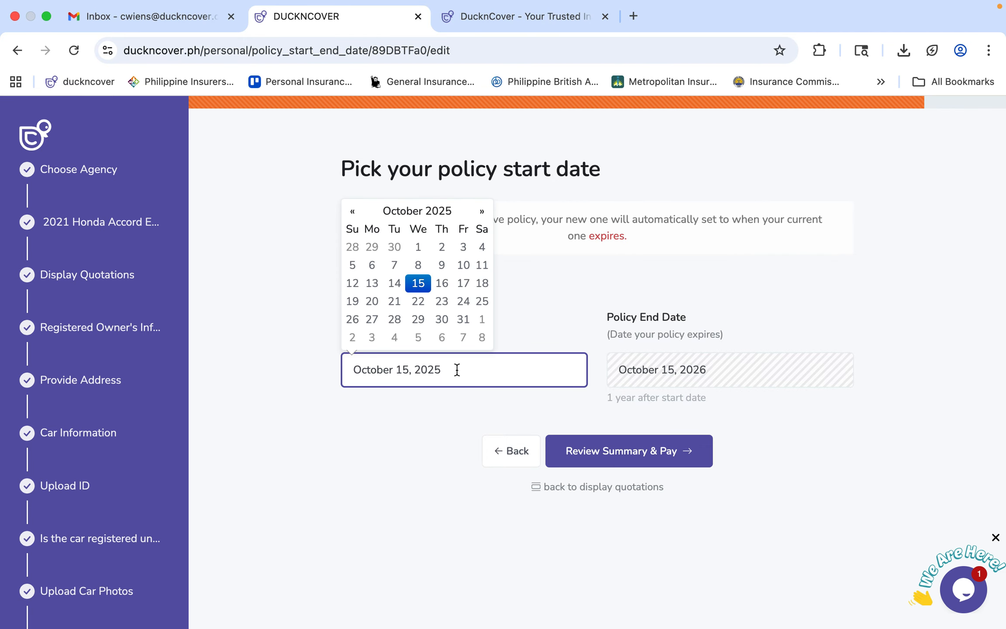
left_click(422, 452)
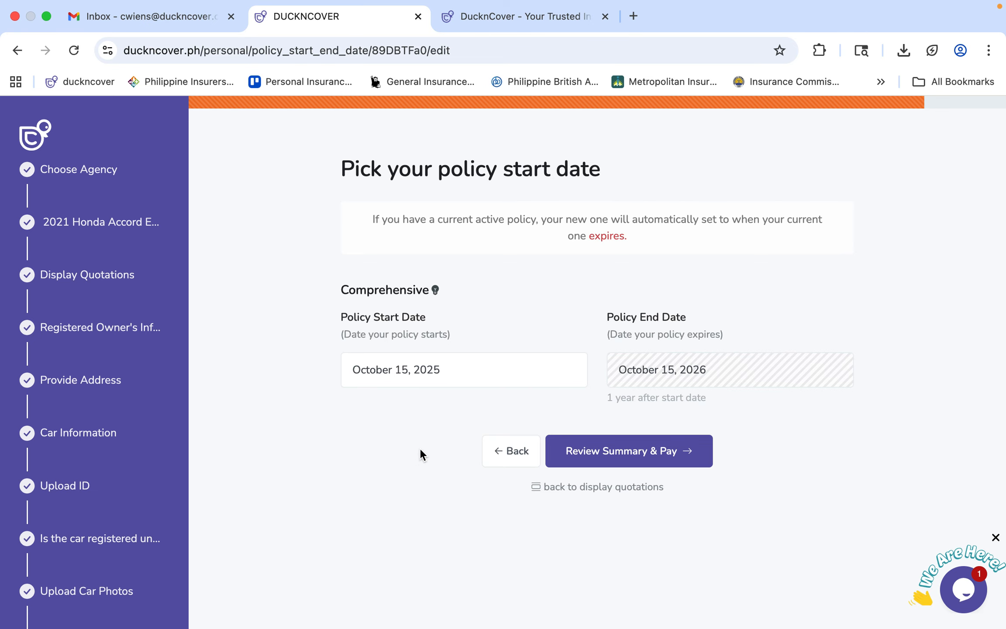
left_click(624, 453)
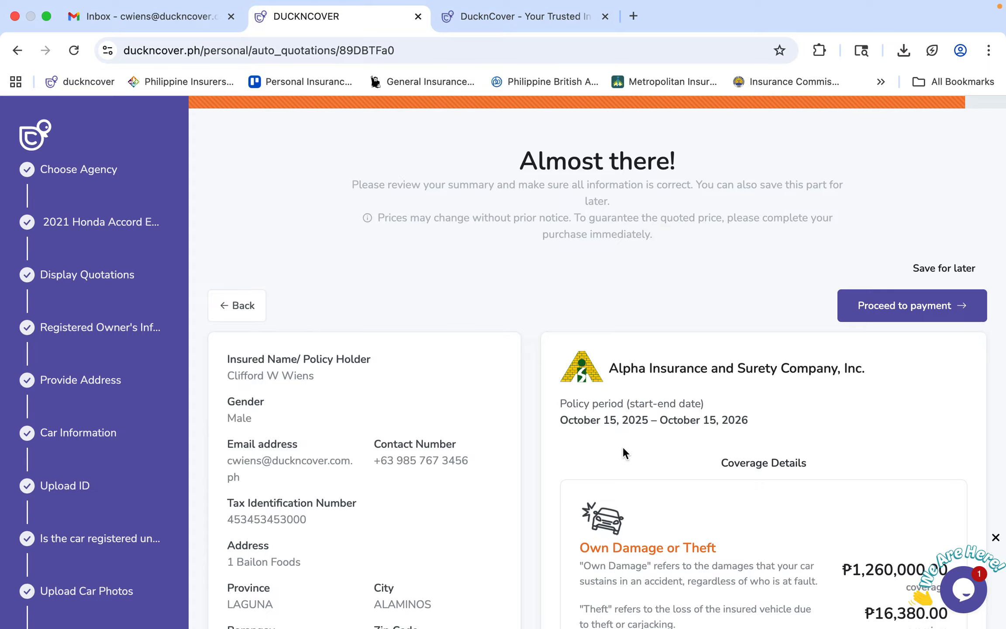
Scroll past Bodily Injury and Property Damage coverages to the Own Damage or Theft heading.
scroll(625, 453, "down", 2)
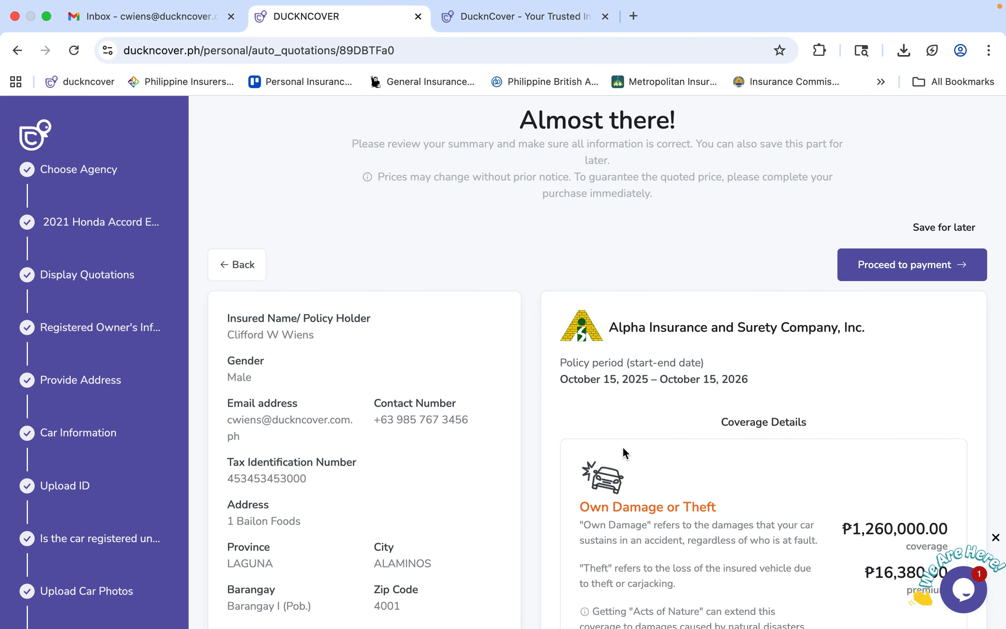
scroll(625, 453, "down", 1)
scroll(624, 454, "down", 2)
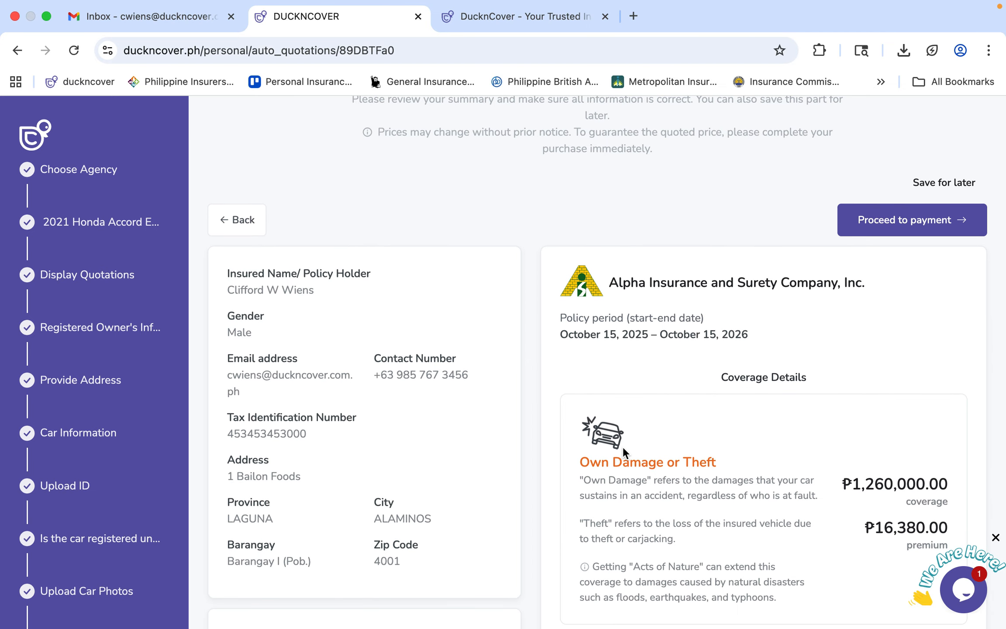
scroll(625, 454, "down", 1)
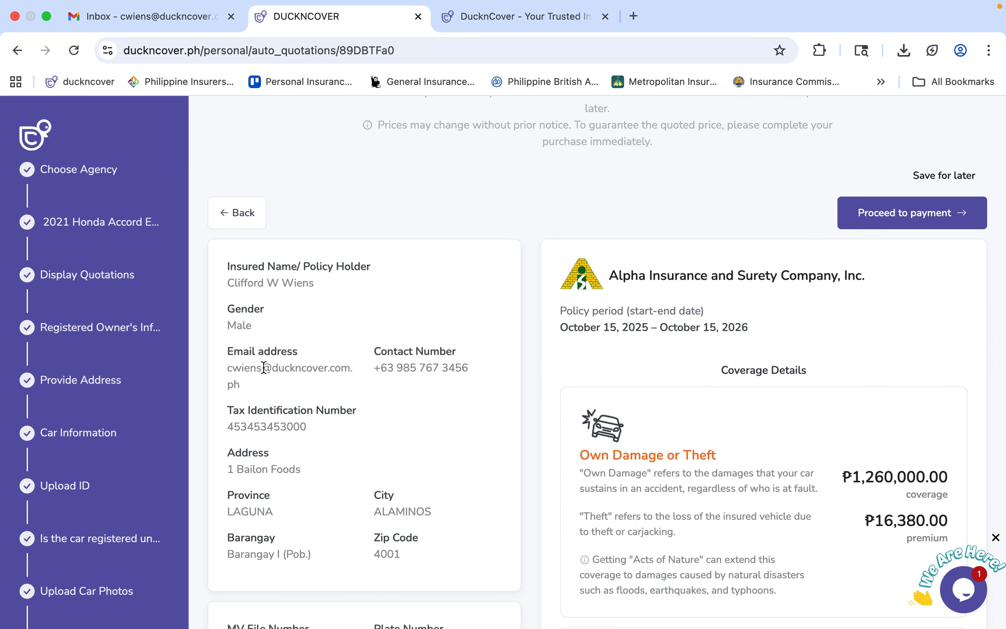
scroll(296, 430, "down", 8)
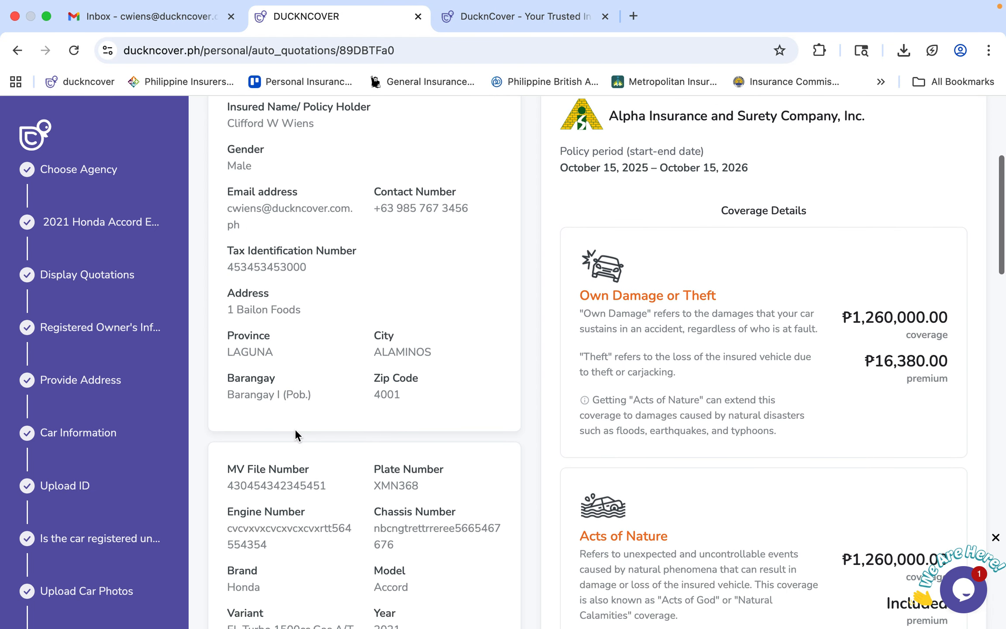
scroll(296, 432, "down", 10)
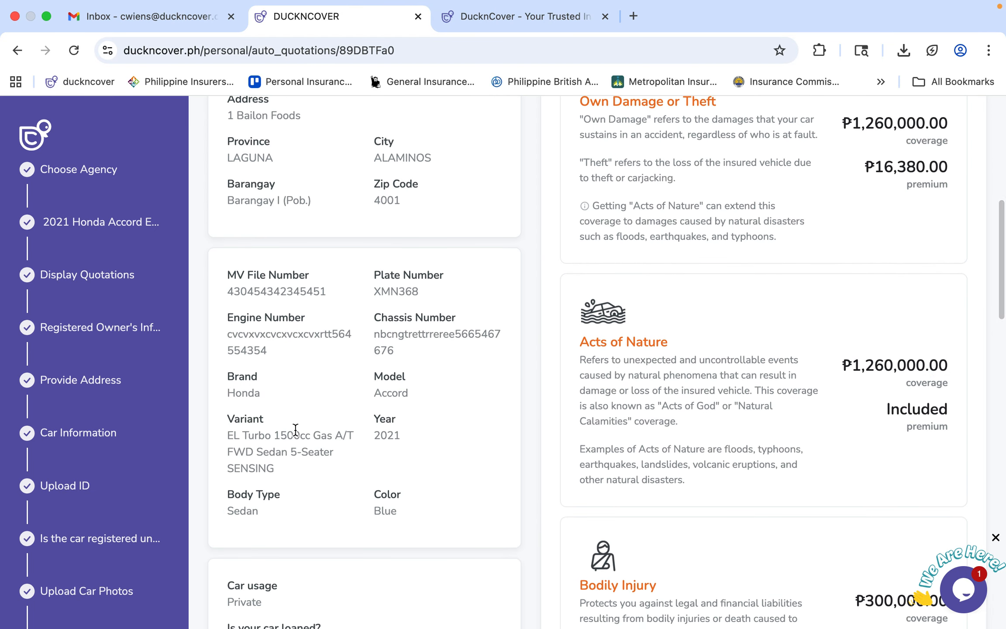
scroll(295, 430, "up", 20)
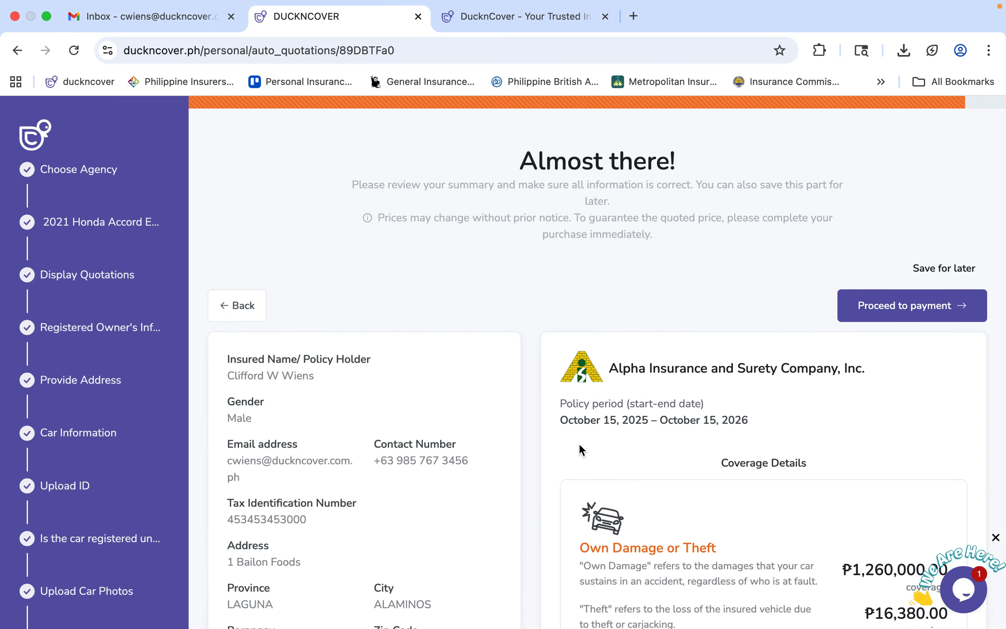
scroll(579, 449, "down", 6)
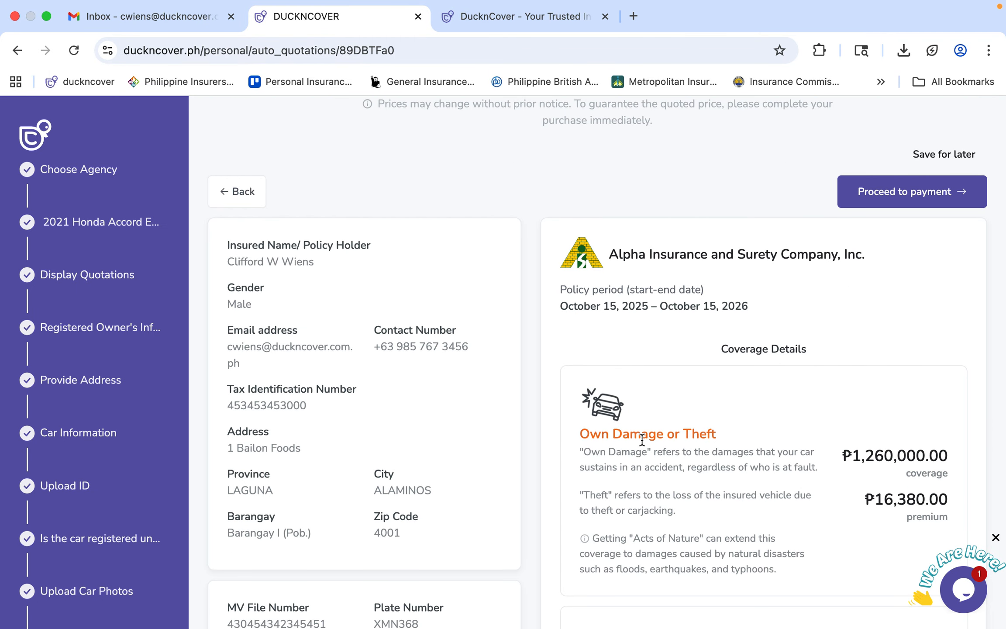
scroll(640, 434, "down", 5)
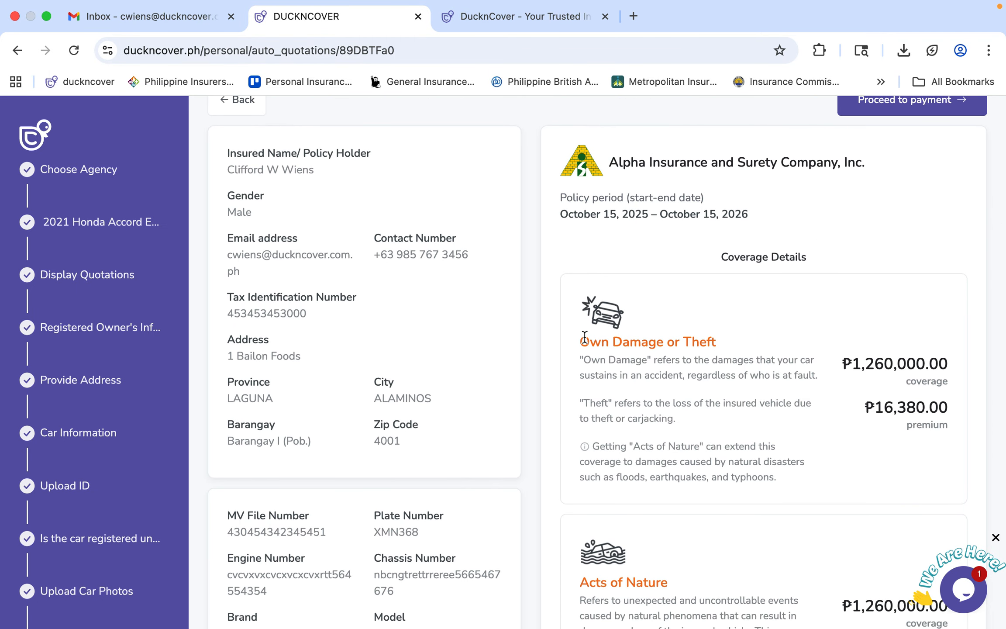
left_click_drag(582, 340, 744, 345)
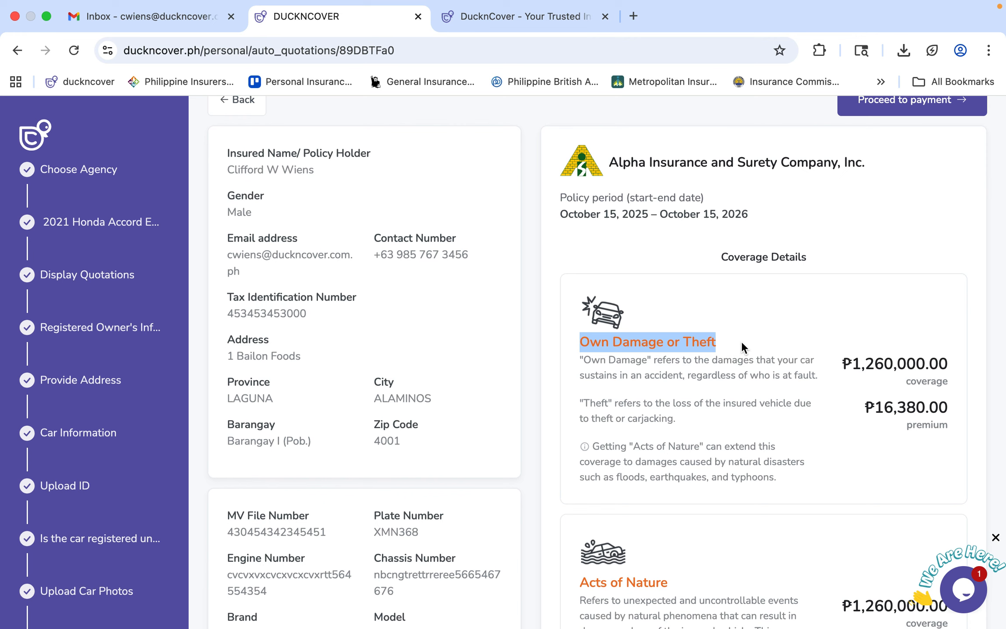
Continue down to the Personal Accident amount and the ₱2,000.00 Deductible.
scroll(741, 341, "down", 5)
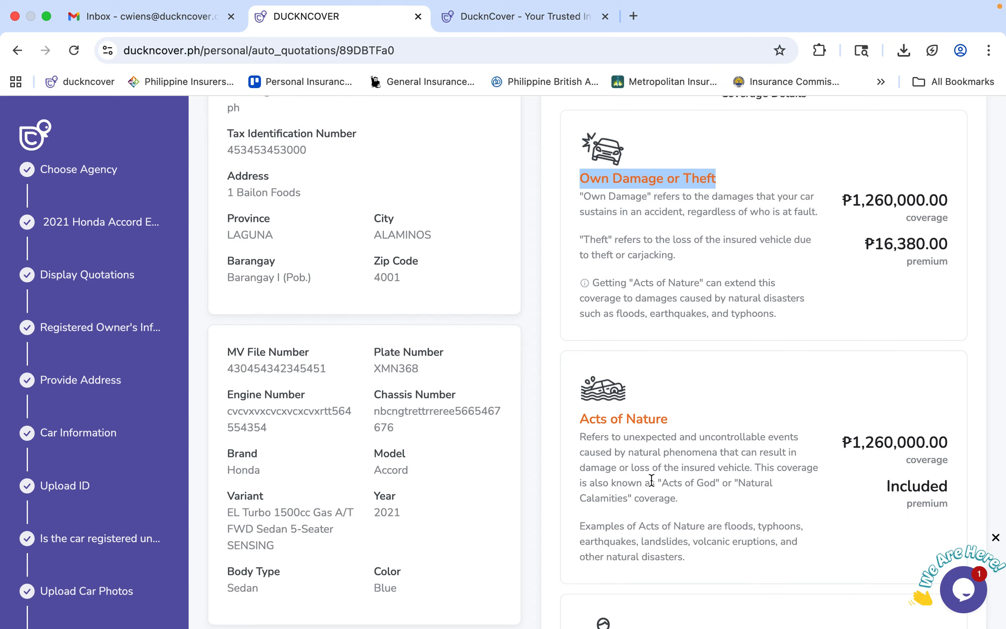
scroll(651, 480, "down", 7)
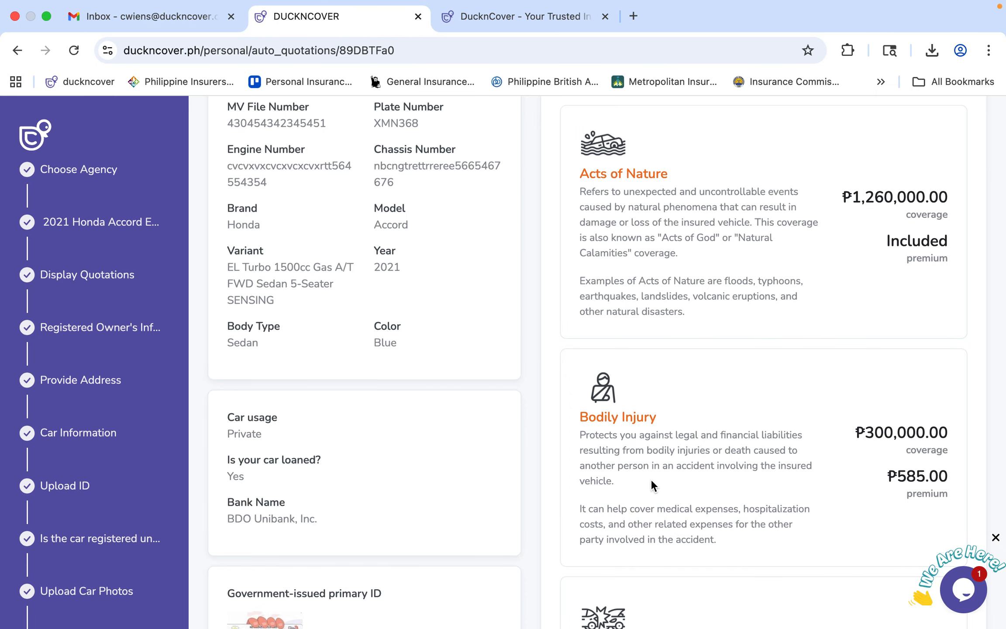
scroll(651, 477, "down", 8)
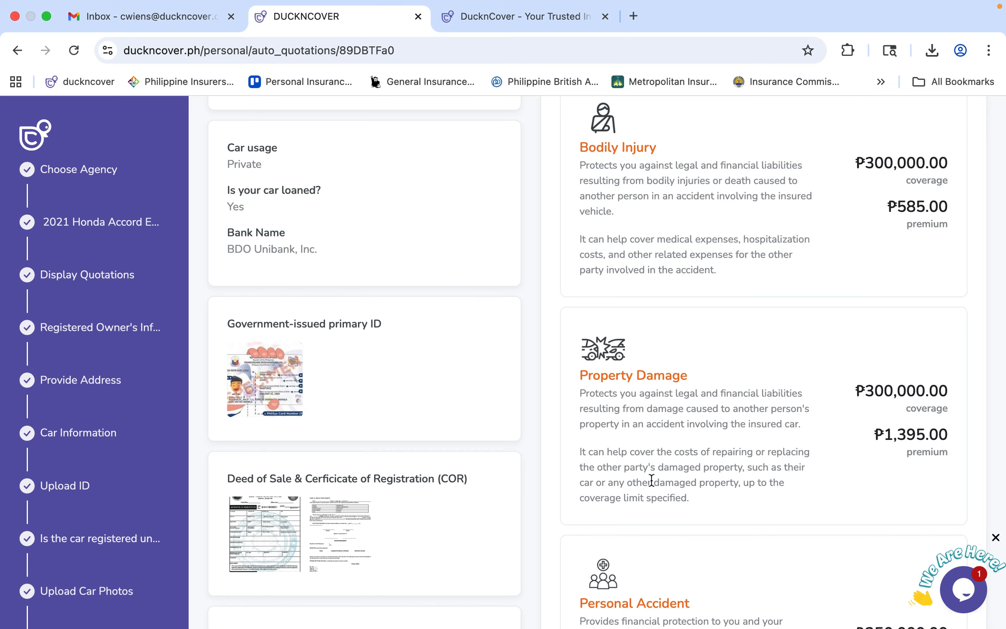
scroll(652, 480, "down", 6)
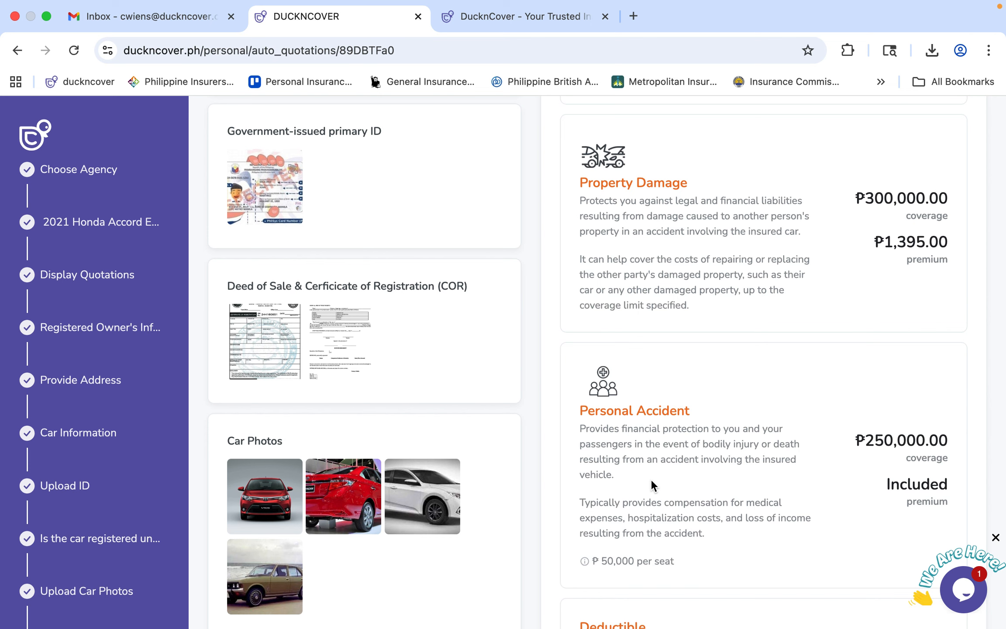
scroll(651, 478, "down", 2)
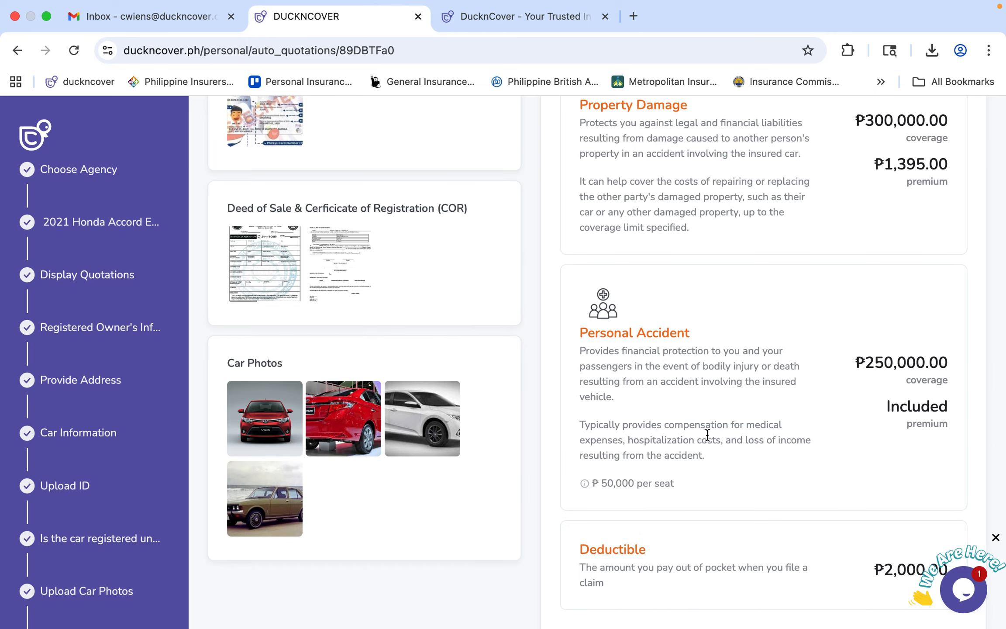
left_click_drag(864, 364, 918, 356)
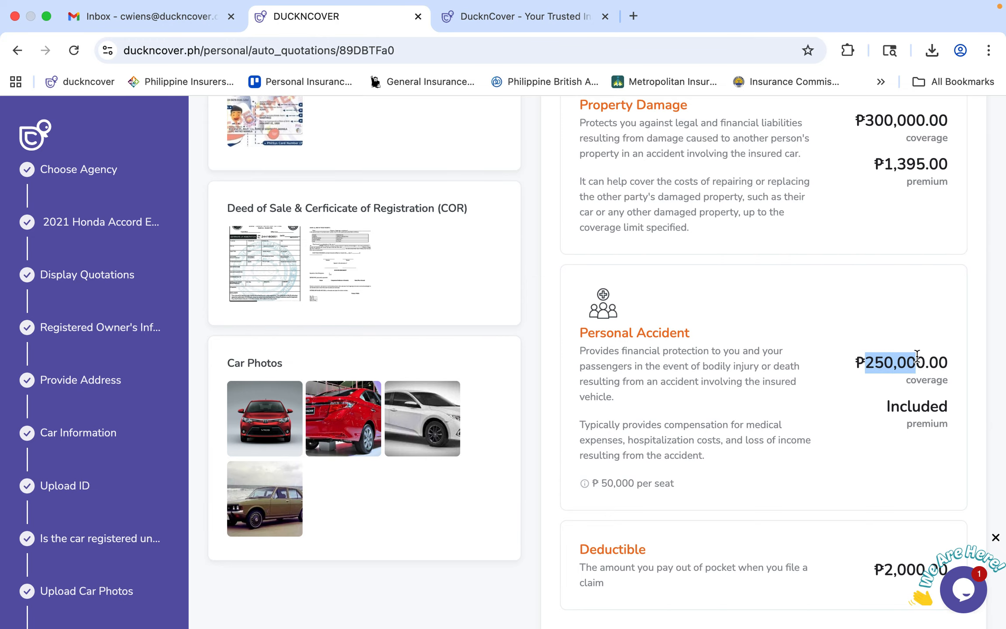
scroll(918, 355, "down", 5)
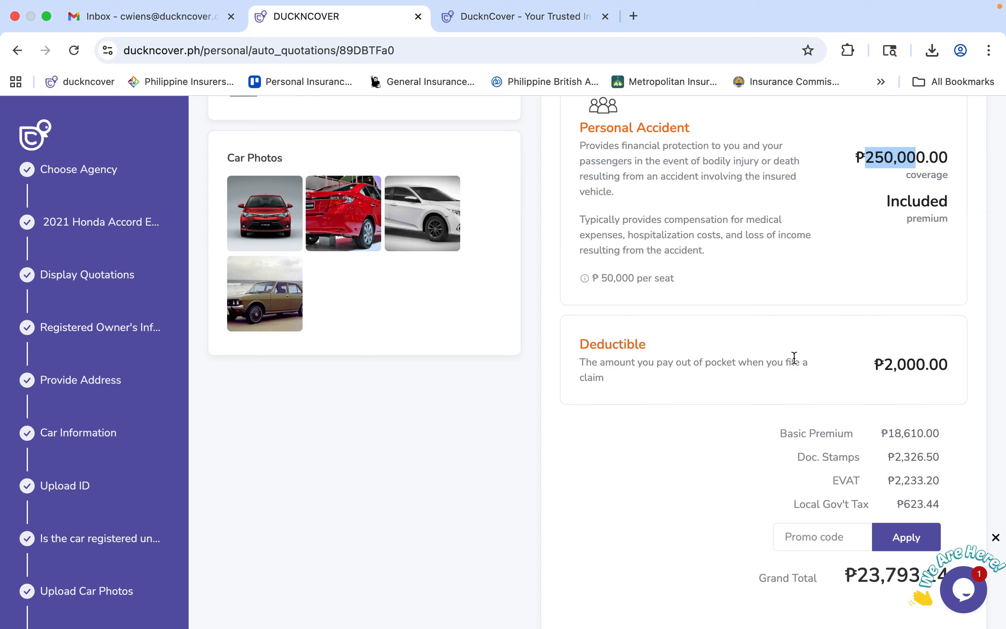
Review the premium breakdown totalling ₱23,793.14, then scroll down to the Documents section.
left_click(831, 181)
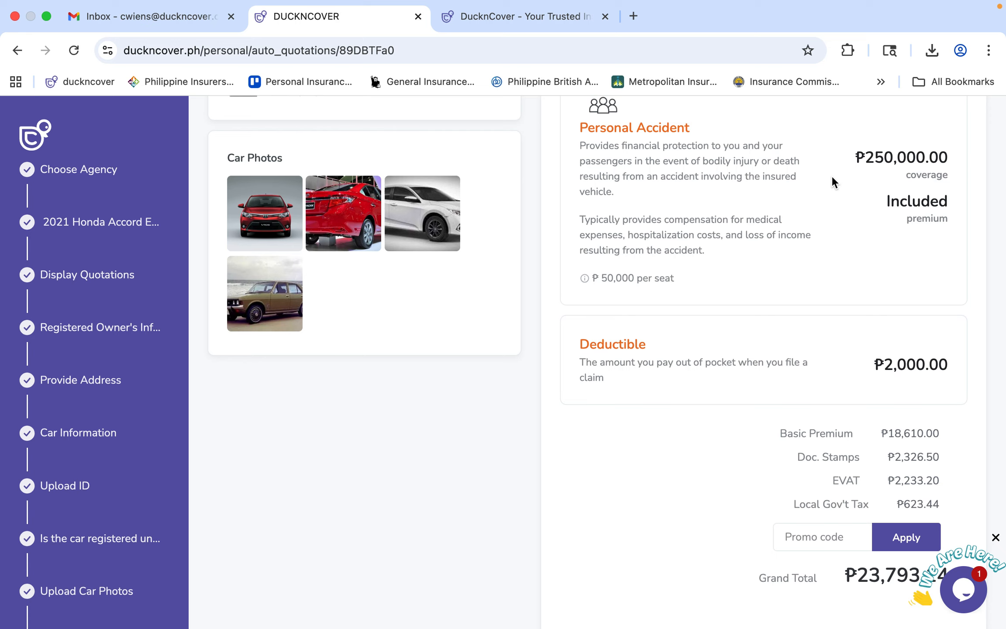
scroll(831, 175, "down", 4)
left_click_drag(775, 280, 937, 410)
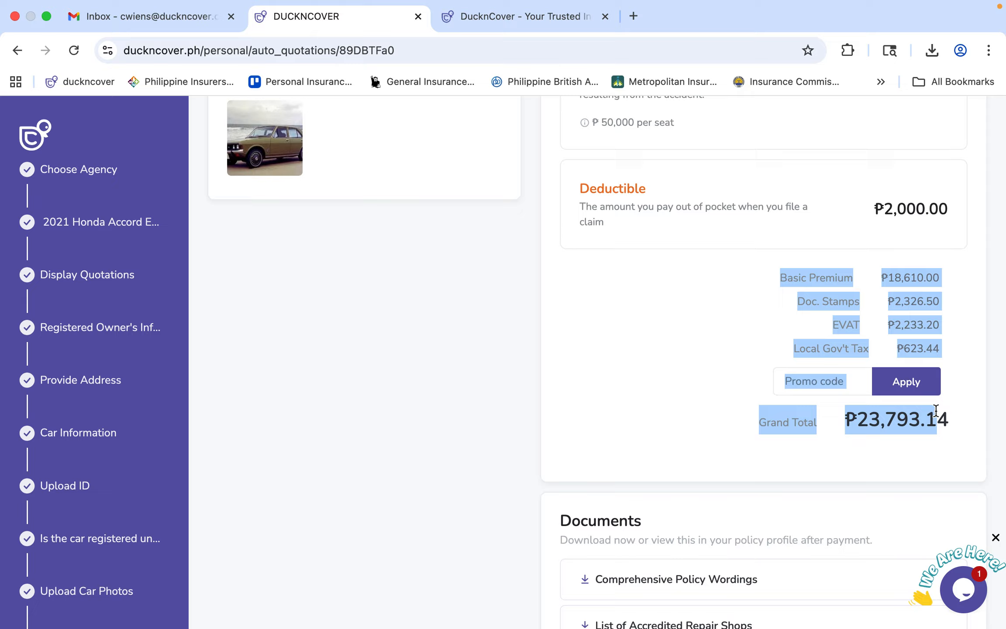
left_click(808, 267)
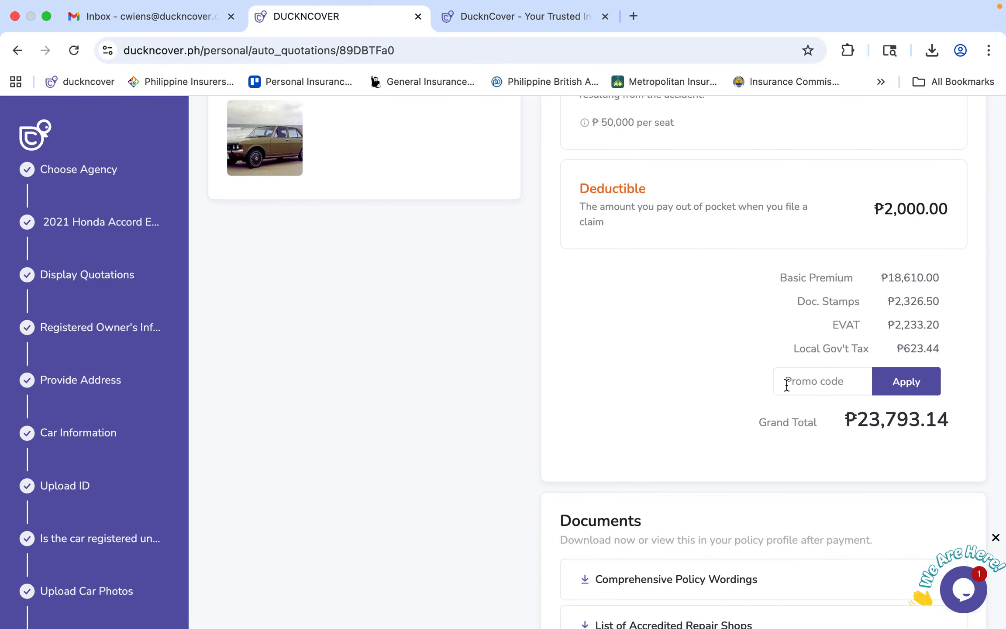
scroll(787, 384, "down", 5)
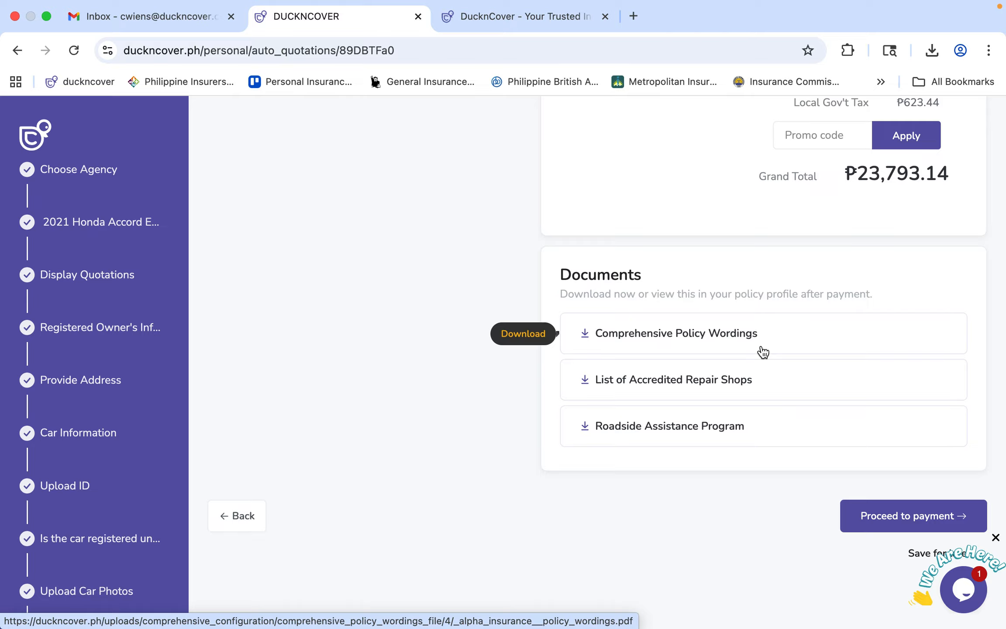
Open the Comprehensive Policy Wordings PDF, skim its first page, and return to the DucknCover tab.
left_click(734, 339)
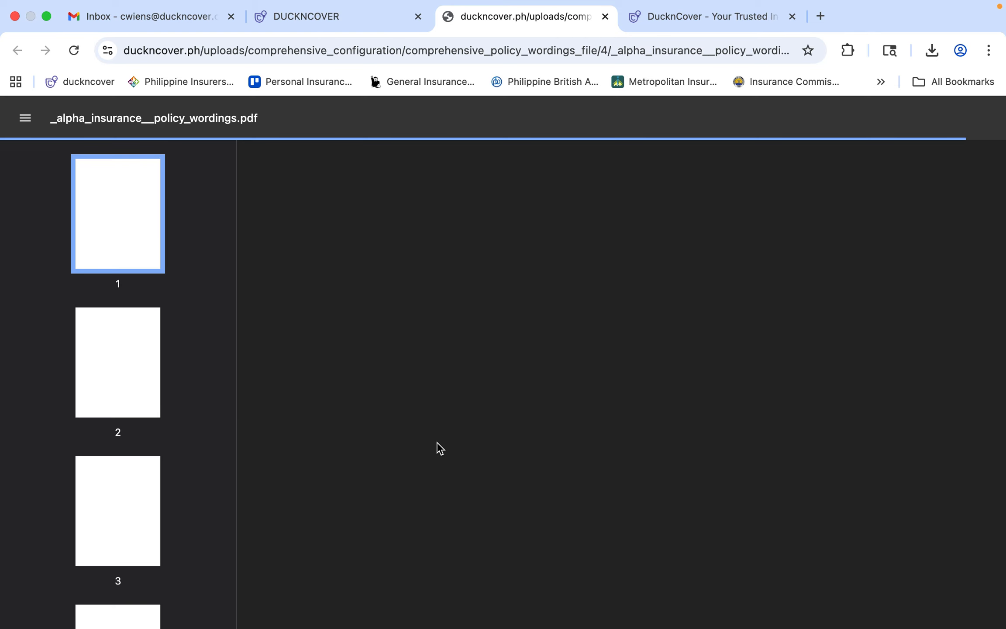
scroll(437, 442, "down", 1)
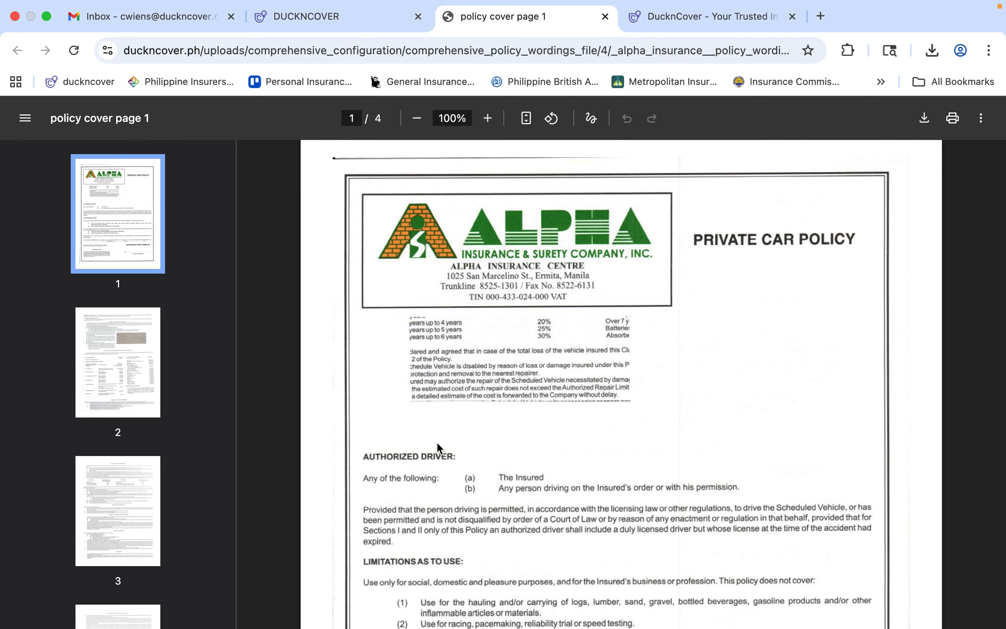
scroll(438, 442, "up", 1)
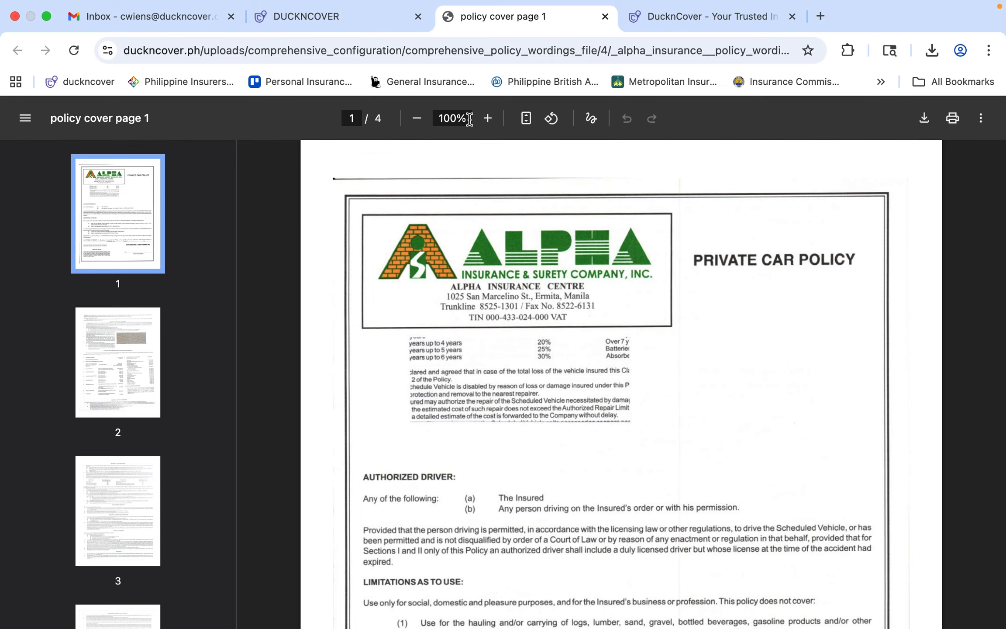
left_click(288, 16)
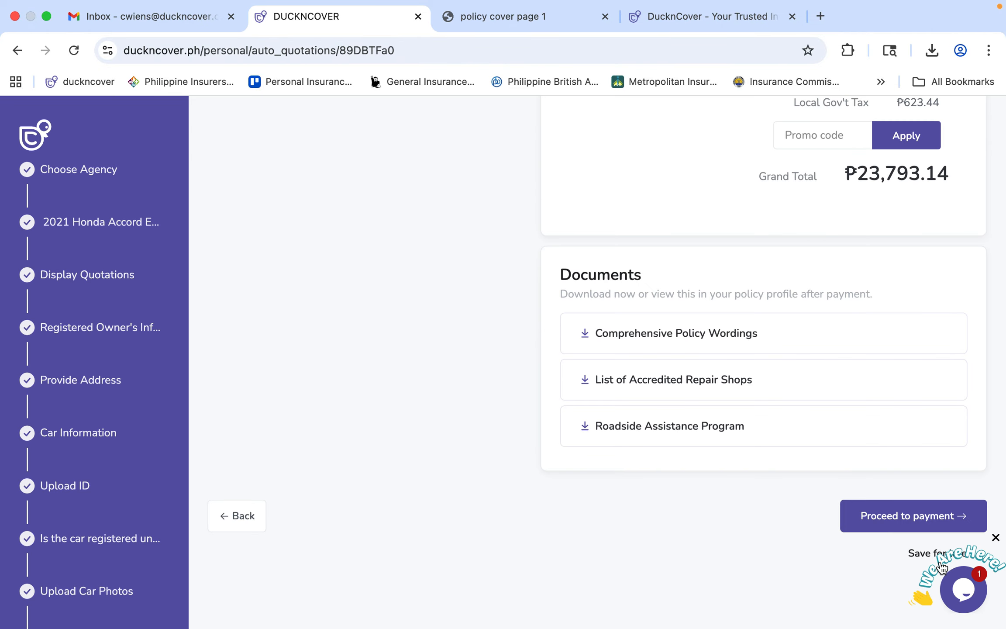
Proceed to payment to see the ₱10,766.14 initial deposit and ₱23,793.14 full payment plans.
left_click(871, 521)
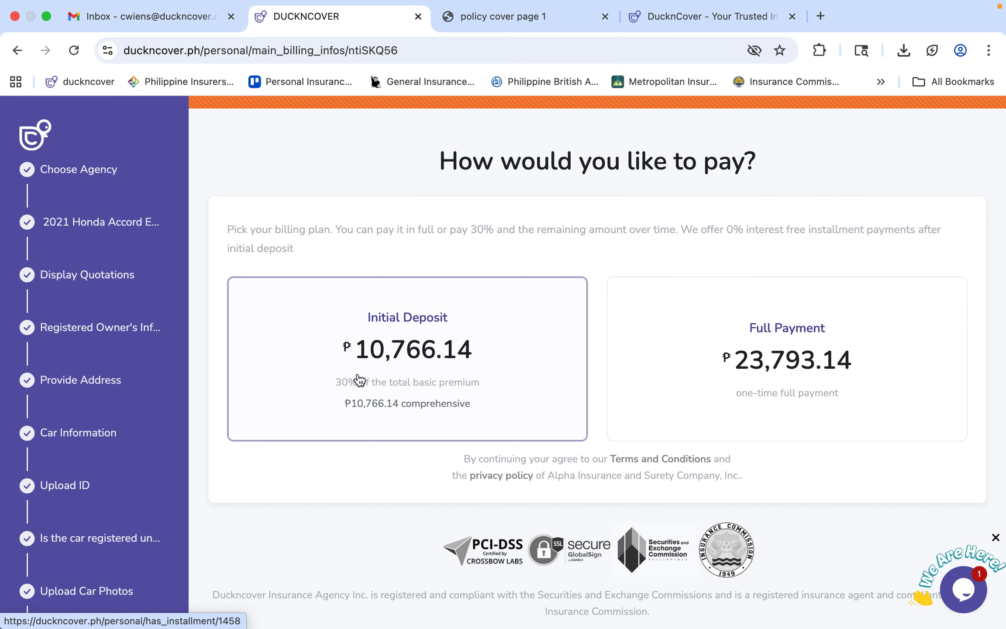
mouse_move(823, 624)
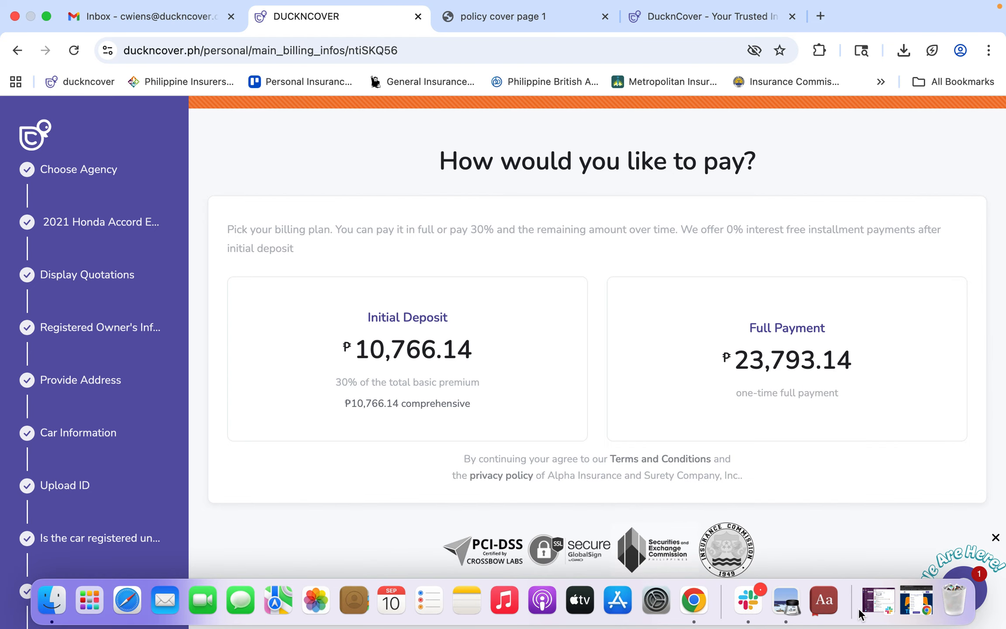
In the other DucknCover tab, reach the agent login page via the Agent/Agency footer link.
left_click(679, 20)
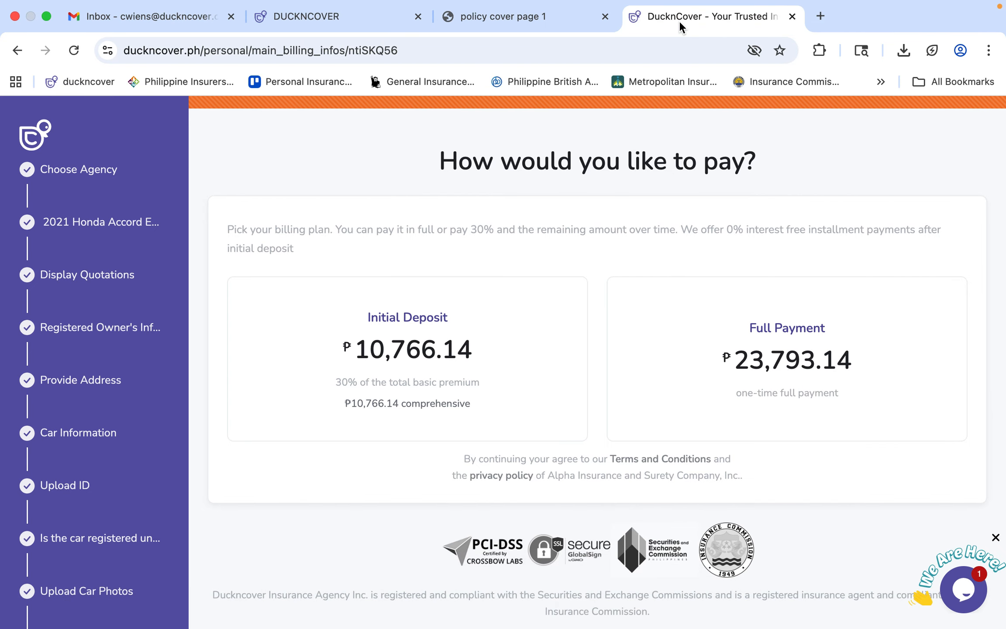
mouse_move(668, 143)
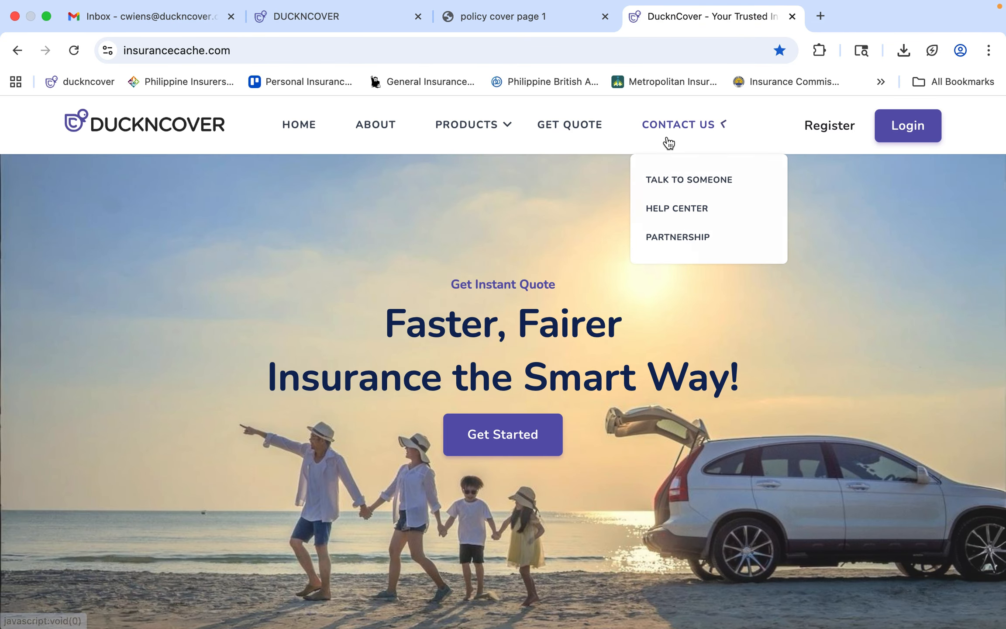
scroll(752, 580, "down", 20)
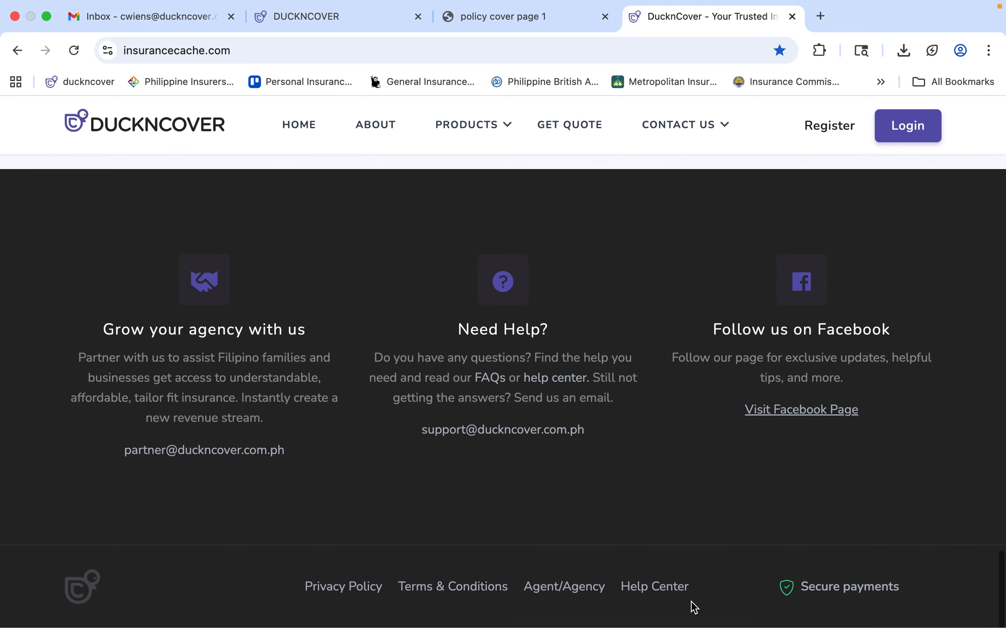
left_click(567, 587)
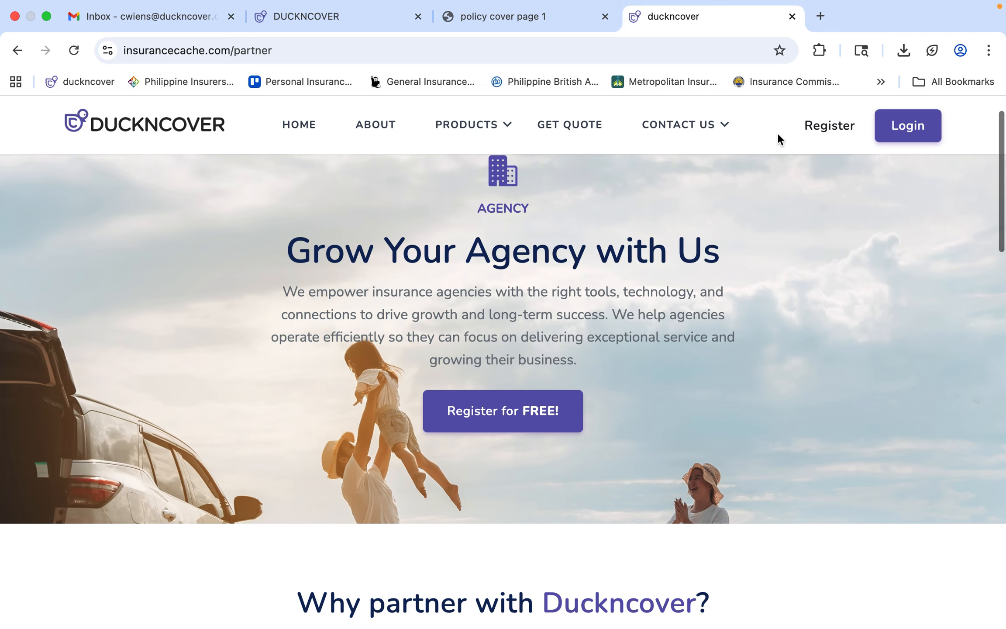
left_click(890, 131)
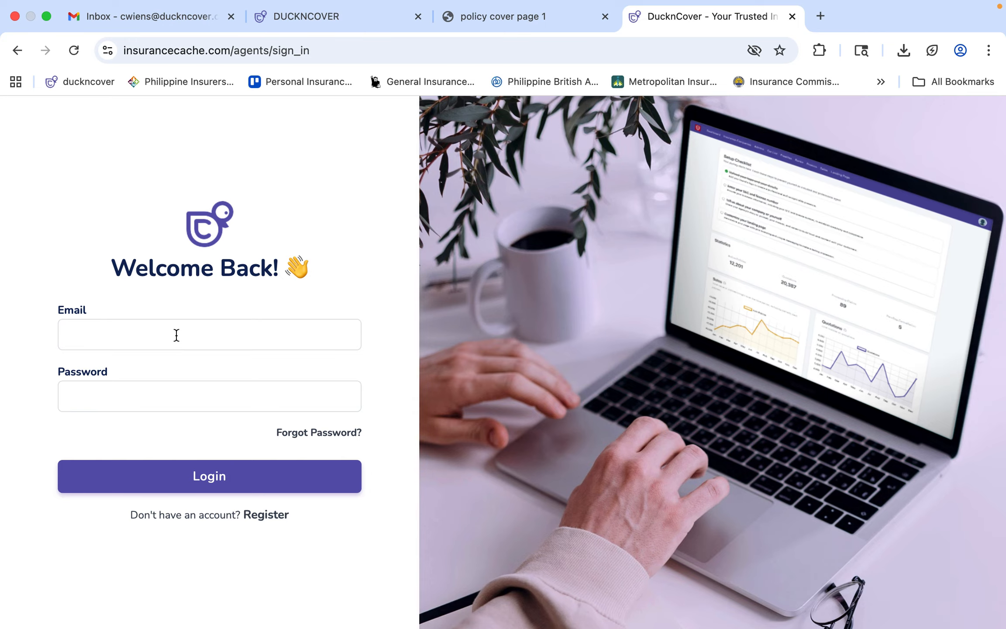
Sign in with the agent's saved e-mail address and password.
left_click(176, 335)
left_click(183, 374)
left_click(179, 392)
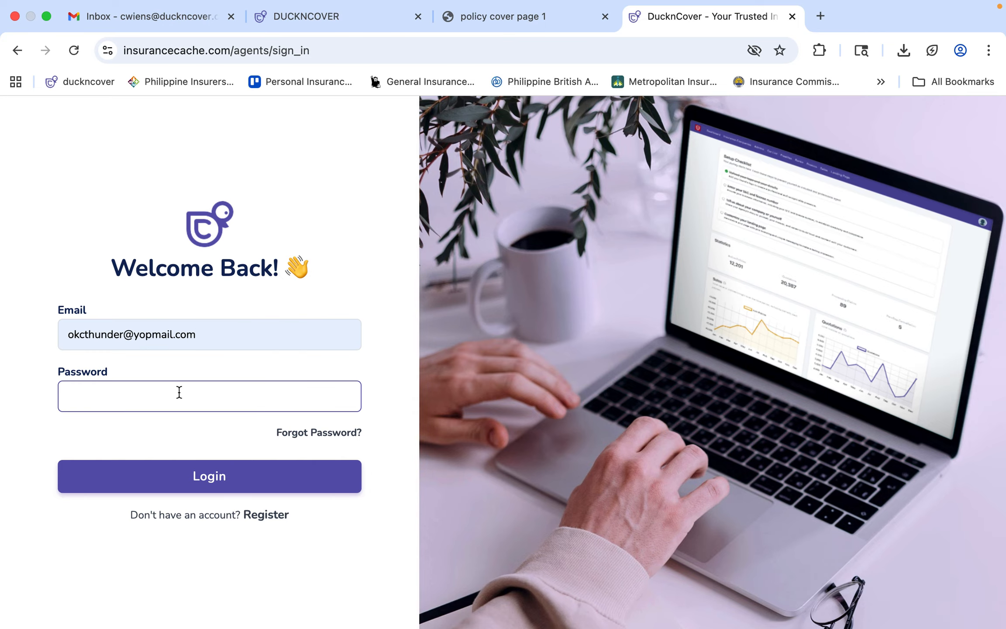
type("•••••••••••")
key("Return")
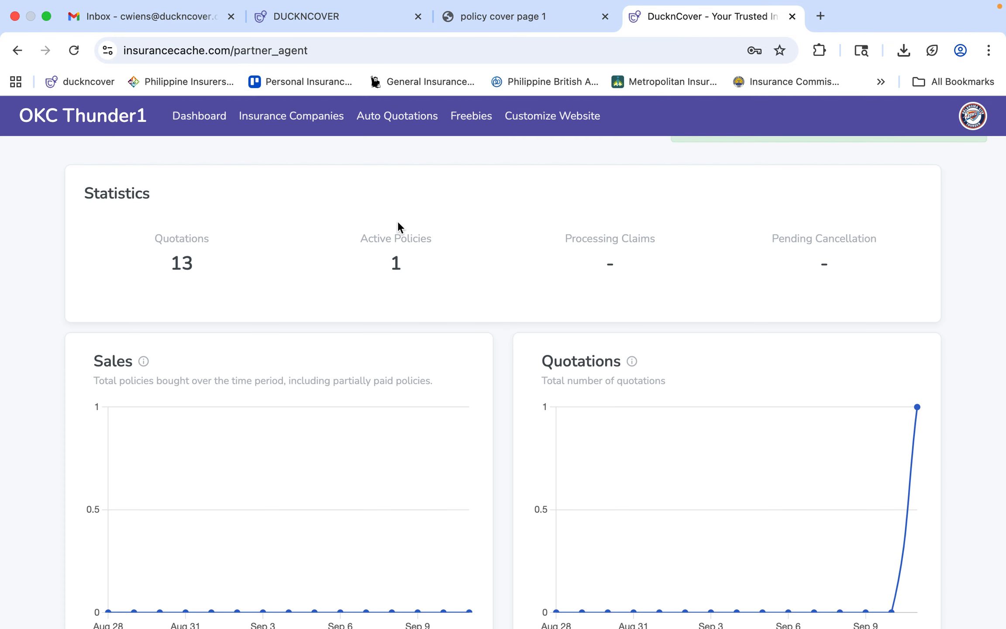
Open The Premier Insurance & Surety Corporation's policy profile for the 2024 BYD crossover and start a policy file upload.
left_click(304, 117)
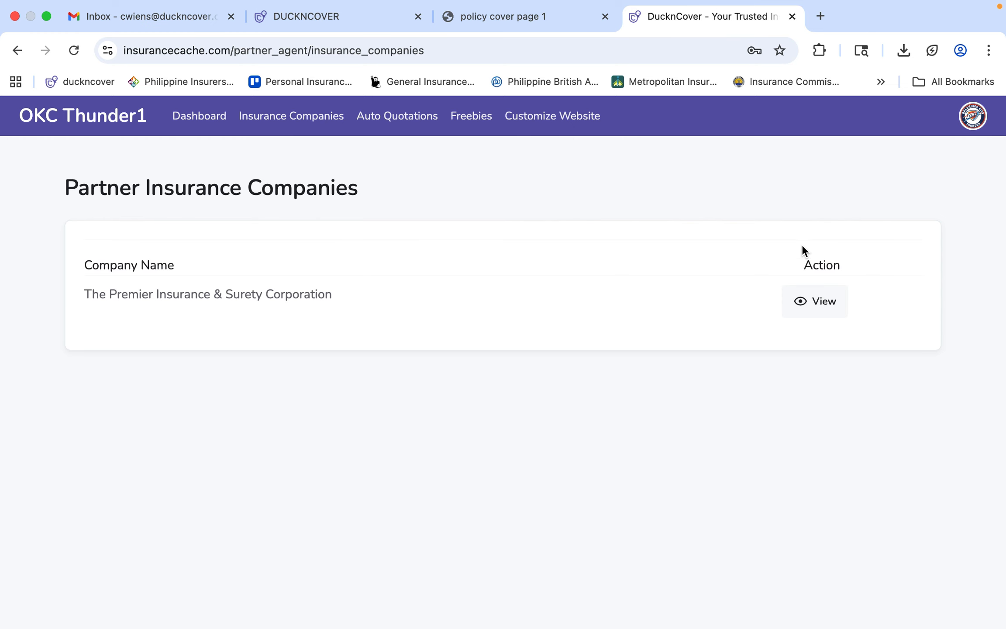
left_click(812, 311)
left_click(781, 366)
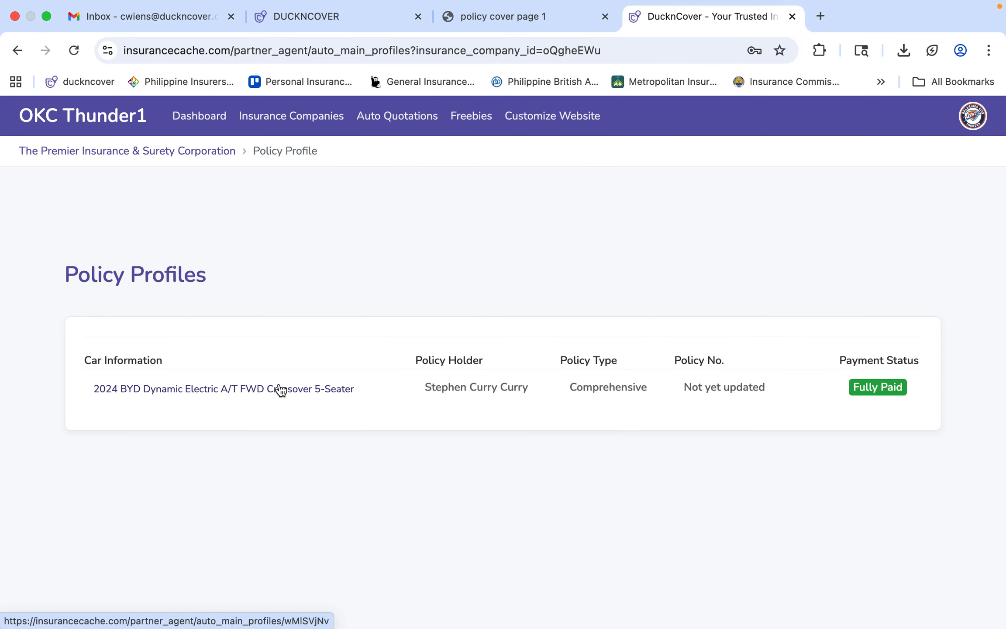
left_click(281, 389)
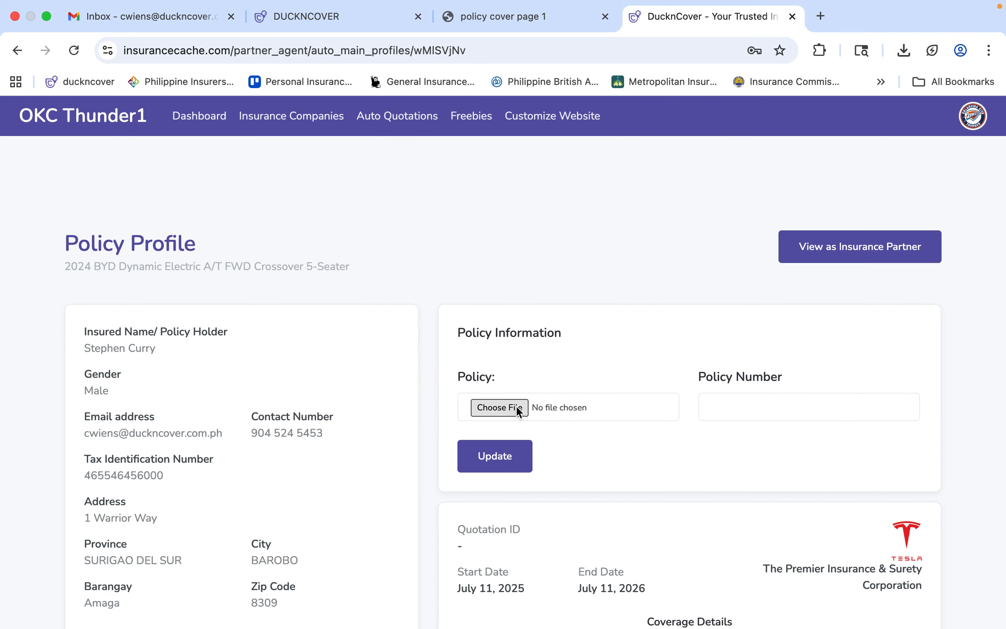
left_click(508, 408)
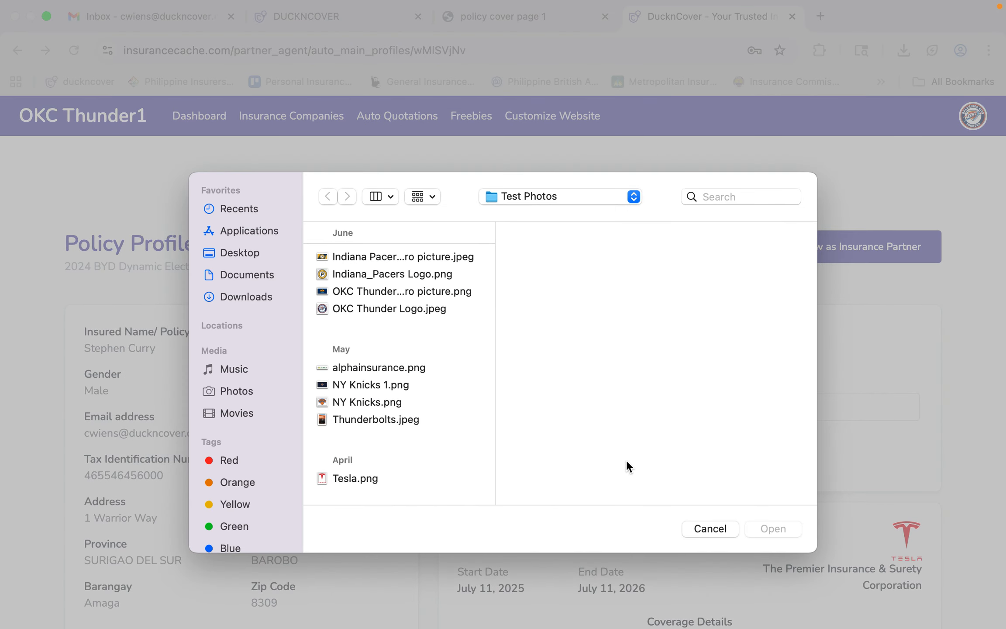
Cancel the file picker with no policy file attached and move into the Policy Number field.
left_click(725, 529)
left_click(811, 411)
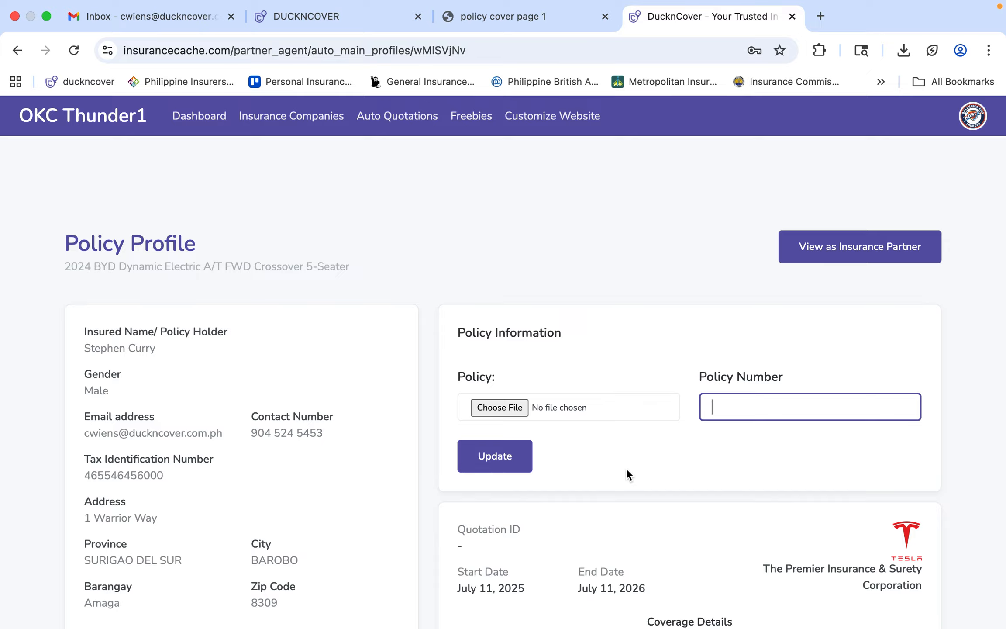
mouse_move(800, 2)
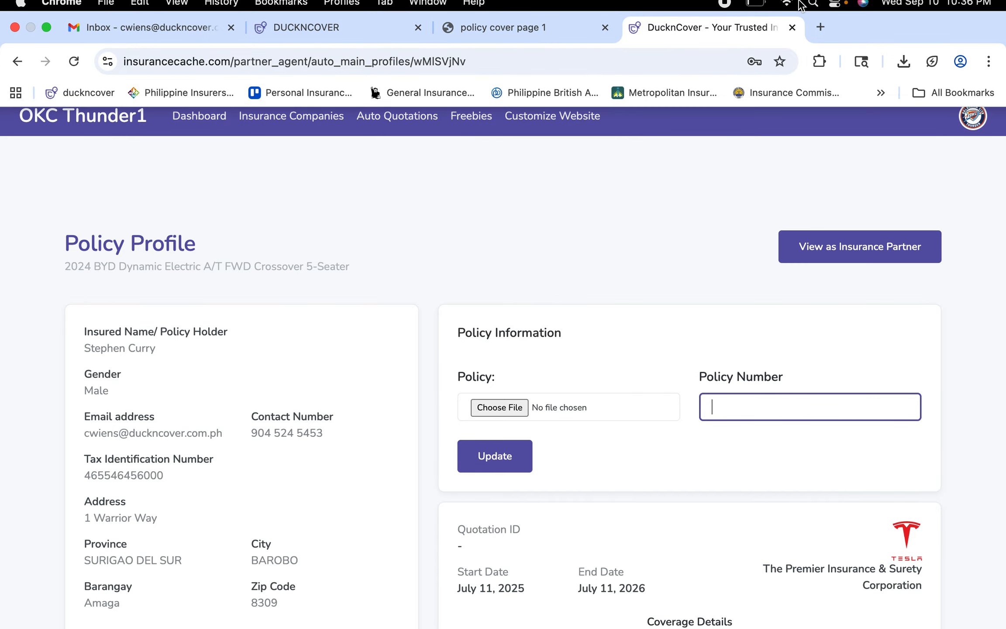